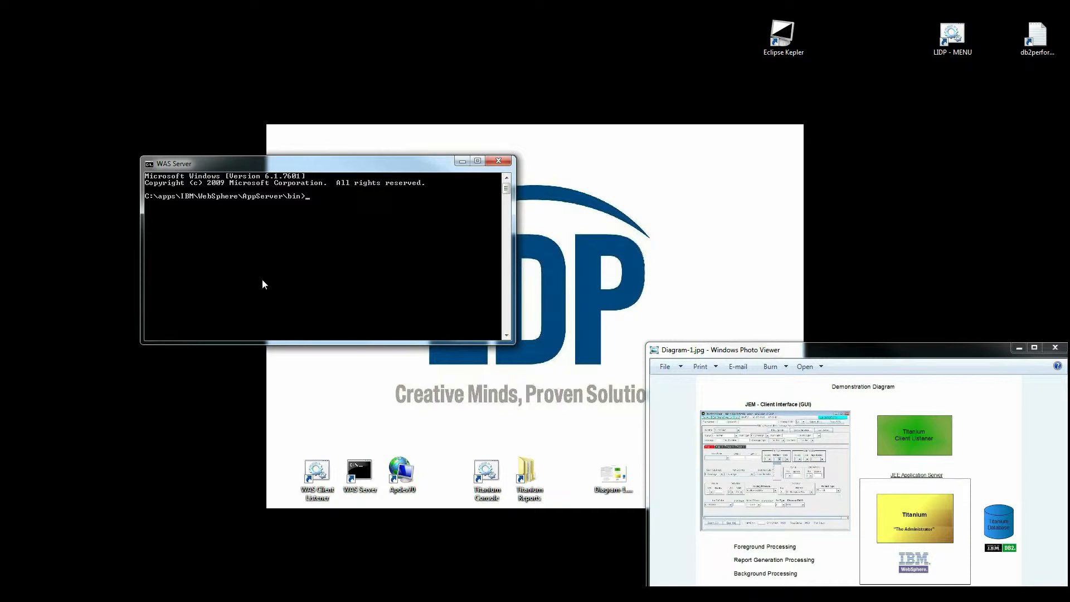
Run 'startserver server1 -profileName AppSrv01' to bring server1 up.
type("startserv")
type("er serv")
type("er1 ")
type("-profile")
type("Name")
type(" AppS")
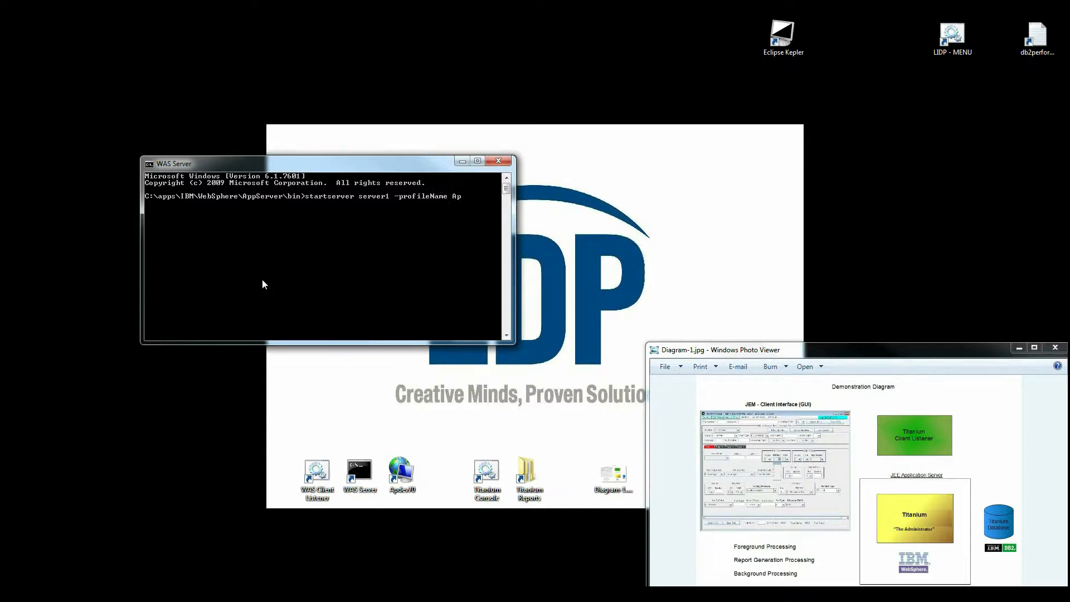
type("rv01")
key("Return")
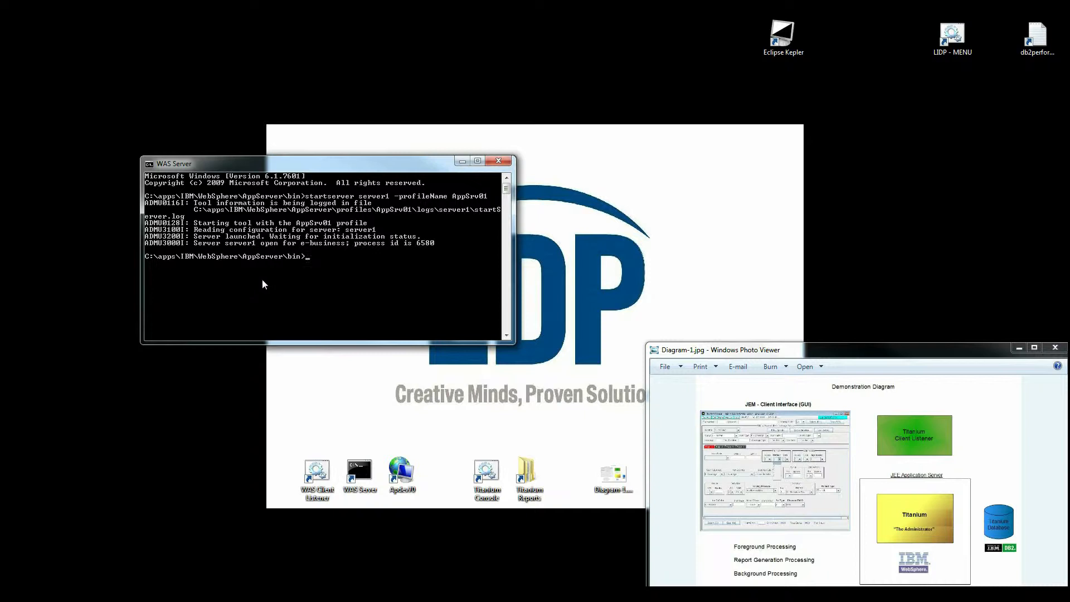
Minimize the command window, launch Titanium Console and move its window aside.
left_click(462, 163)
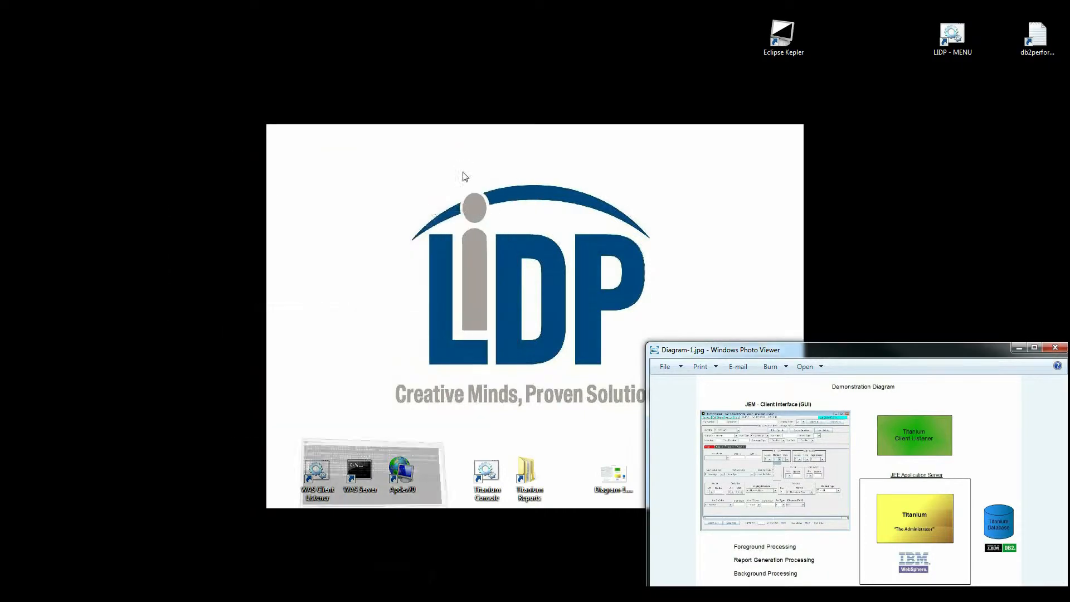
double_click(485, 476)
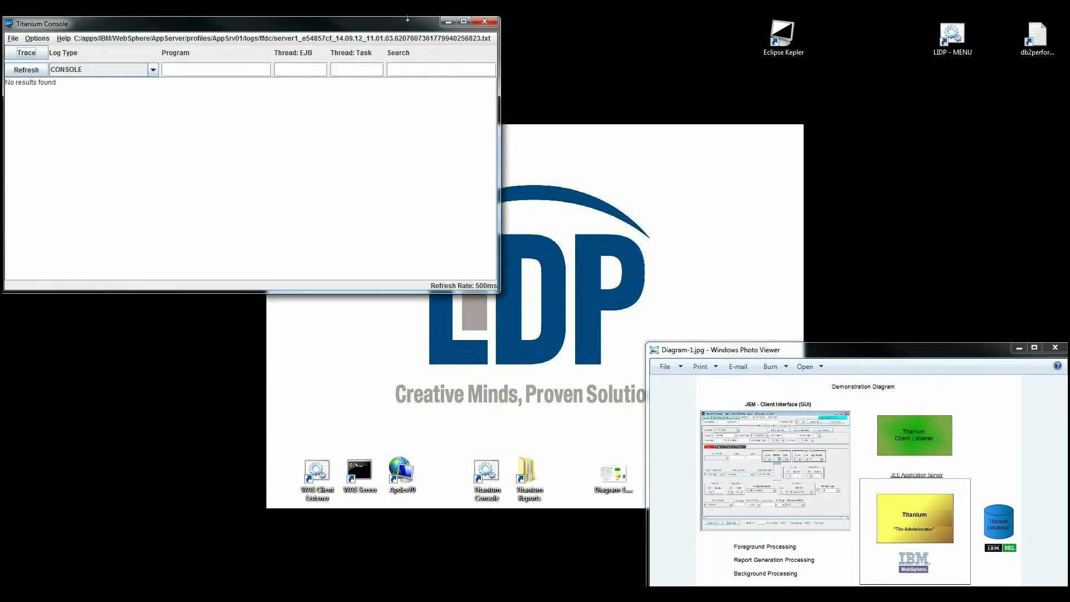
left_click_drag(390, 24, 955, 28)
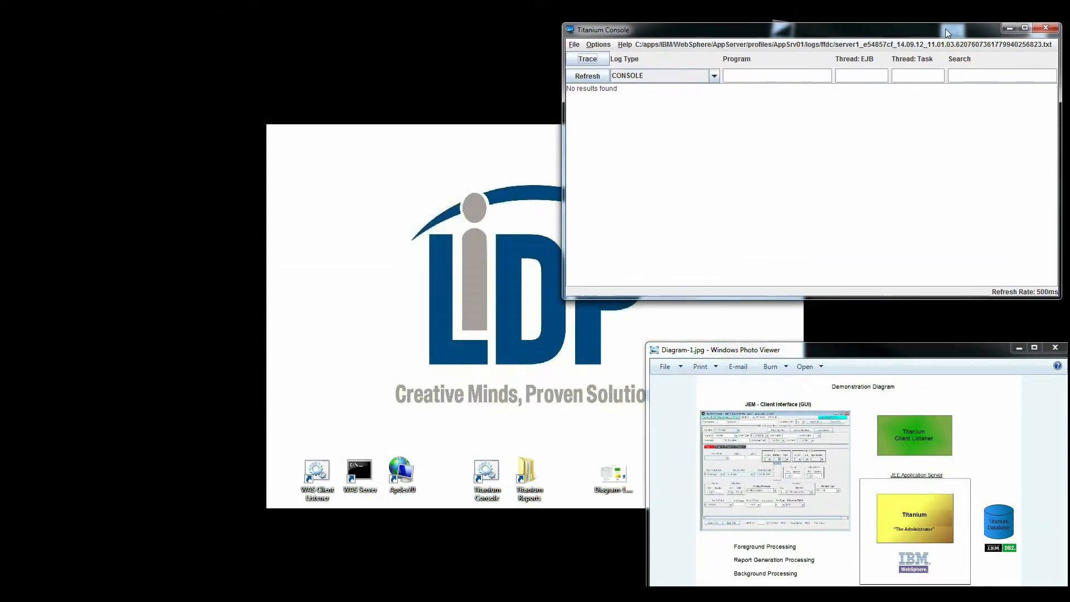
Load the recent SystemOut.log with log type ALL and refresh the entries.
left_click(574, 46)
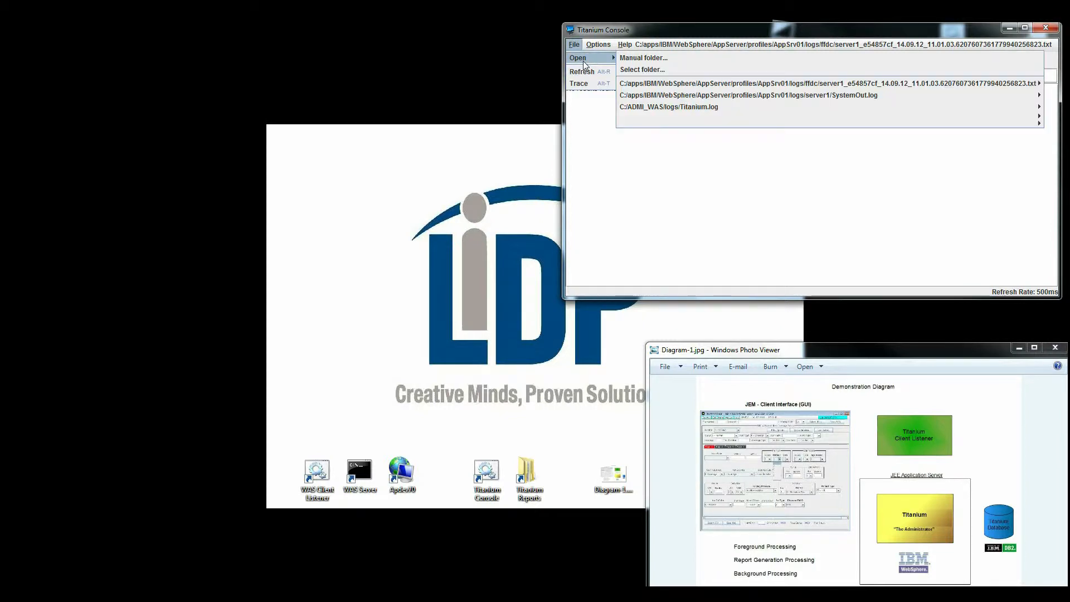
mouse_move(582, 57)
mouse_move(678, 99)
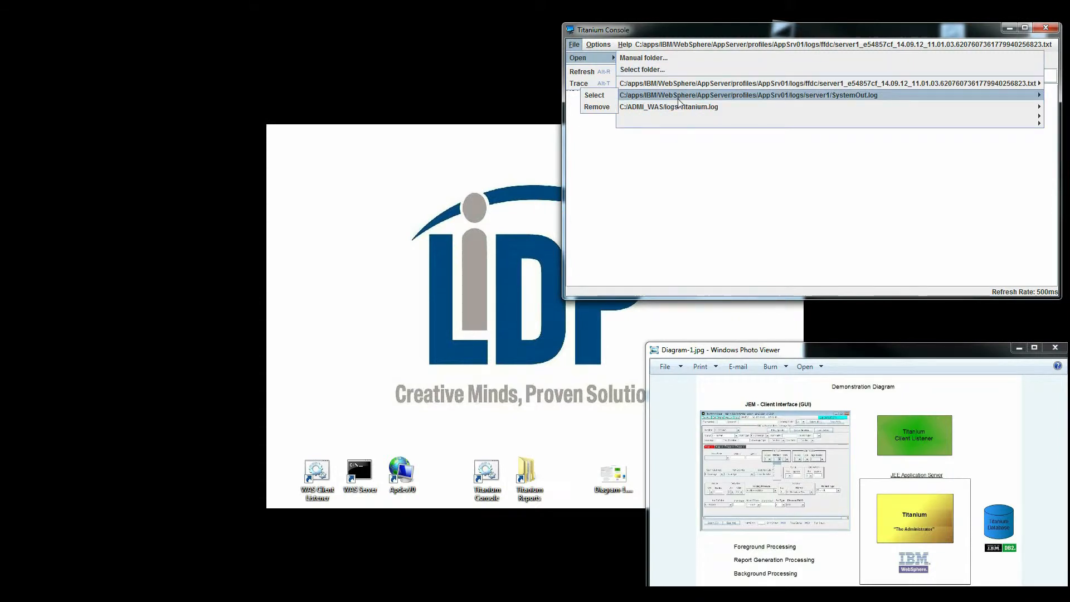
left_click(605, 96)
left_click(632, 78)
left_click(629, 87)
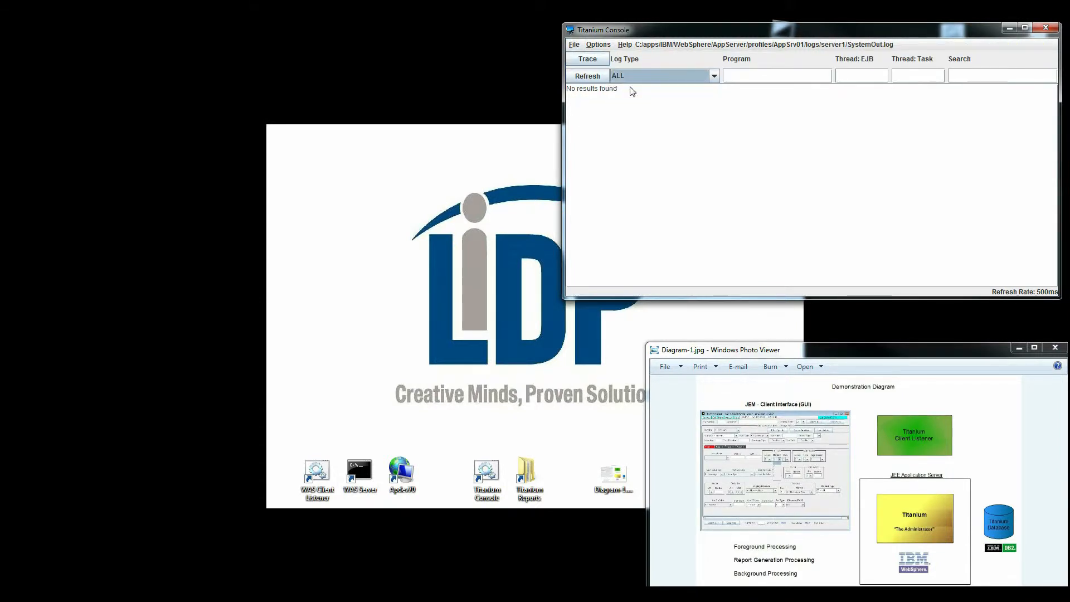
left_click(586, 77)
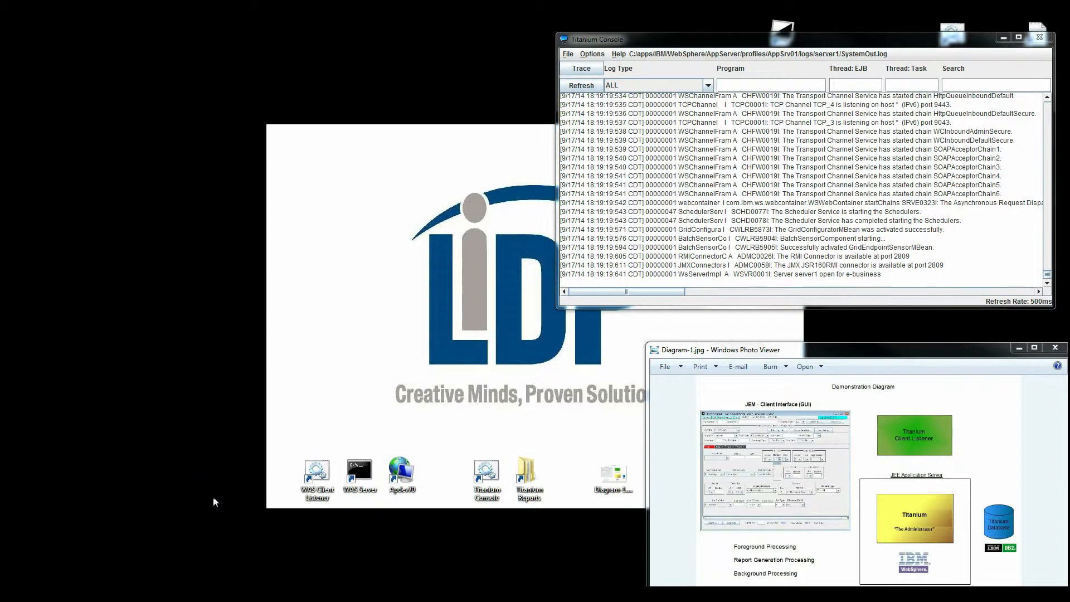
Open the WebSphere console from its Chrome bookmark and list the WebSphere enterprise applications.
left_click(189, 594)
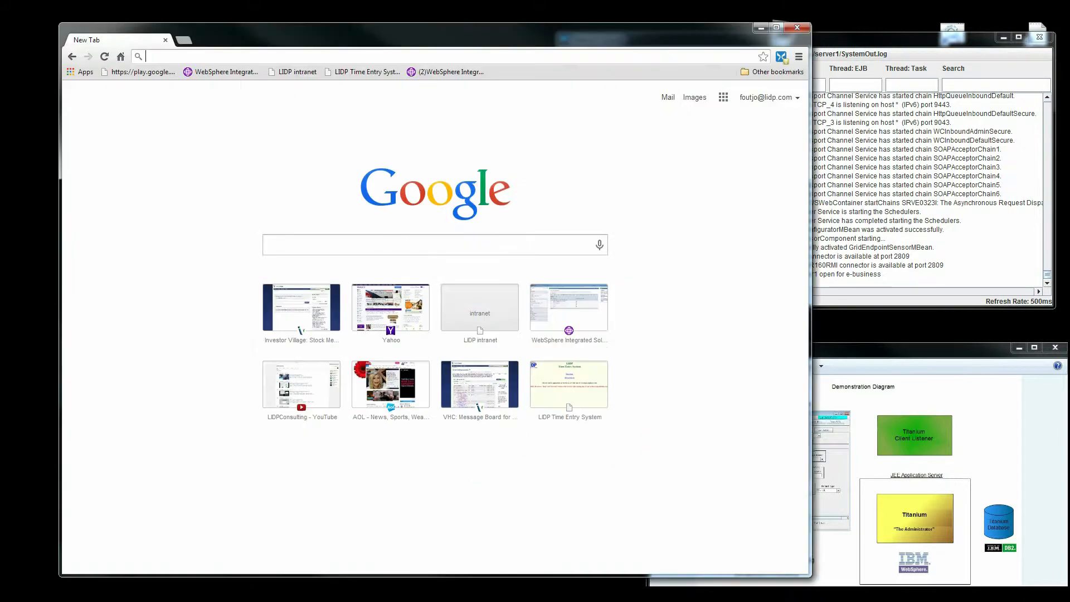
left_click(211, 74)
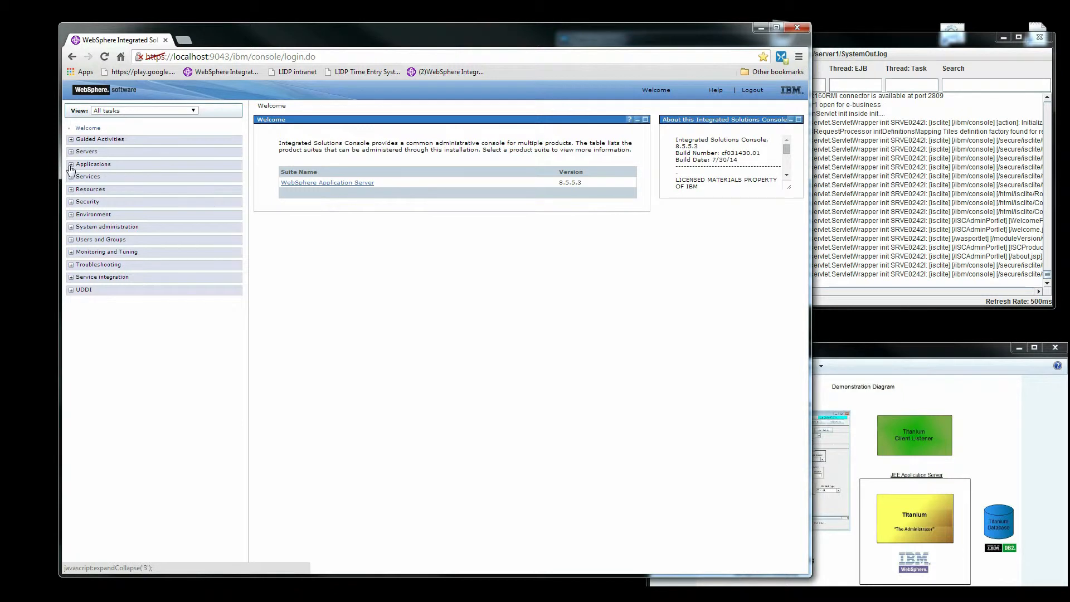
left_click(70, 166)
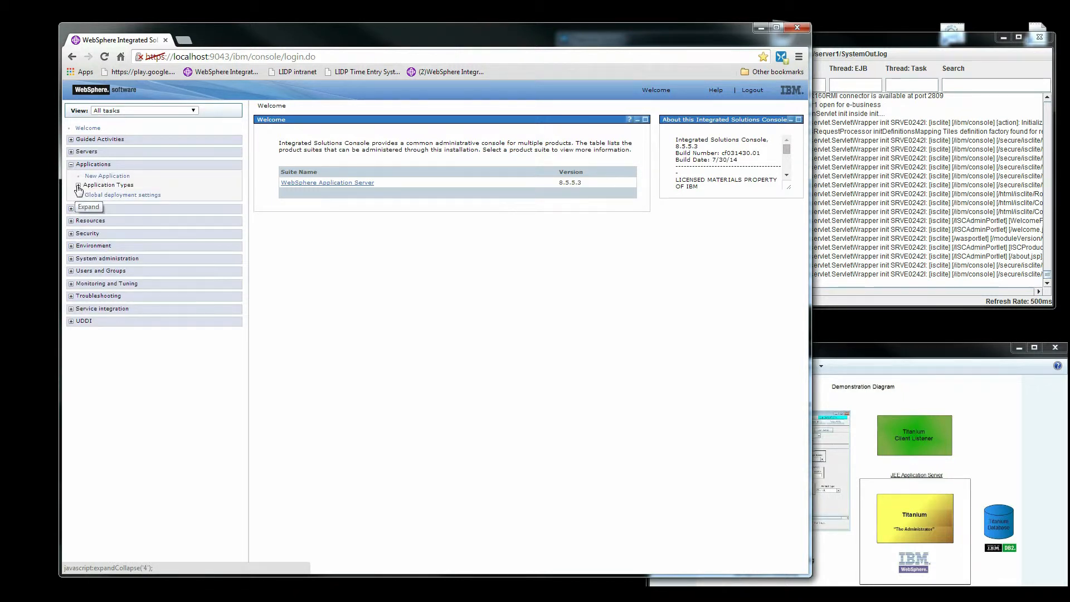
left_click(78, 186)
left_click(129, 195)
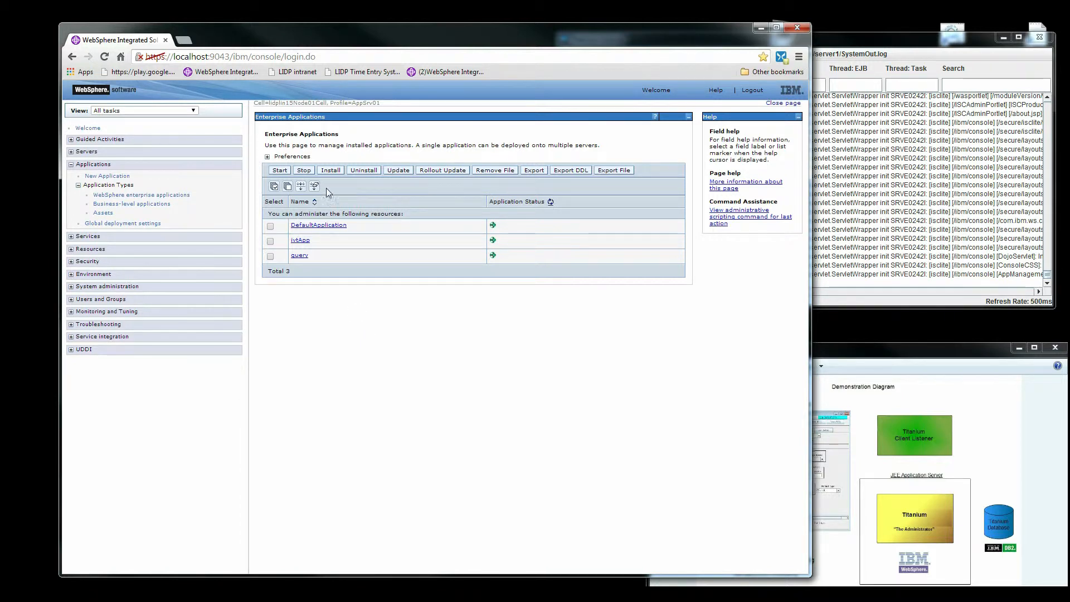
Upload ADMI_Enterprise_R13V1.0.0EAR.ear as a new application to install.
left_click(331, 171)
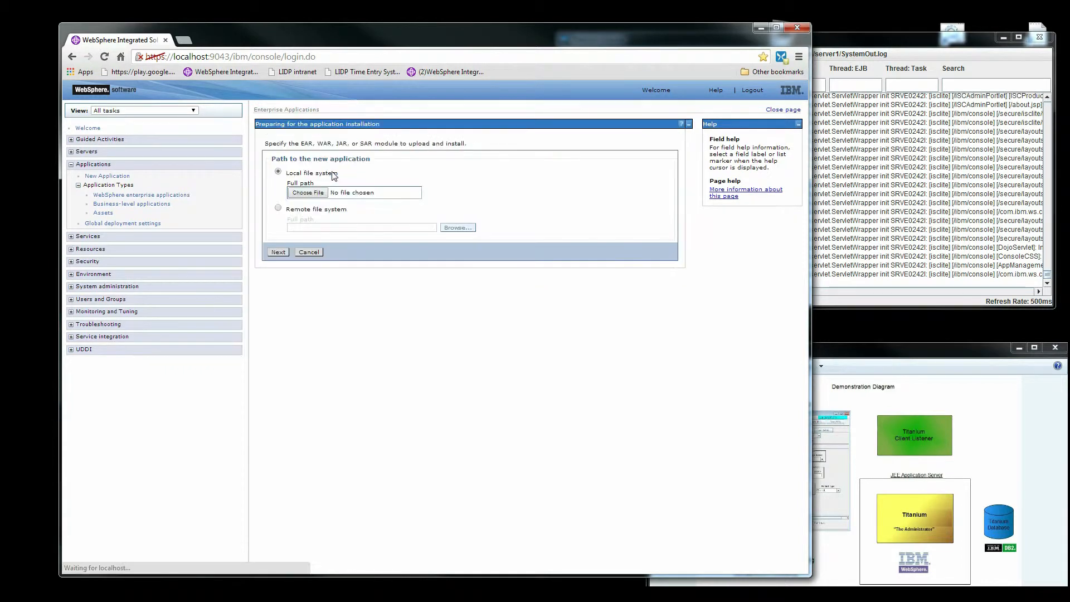
left_click(308, 193)
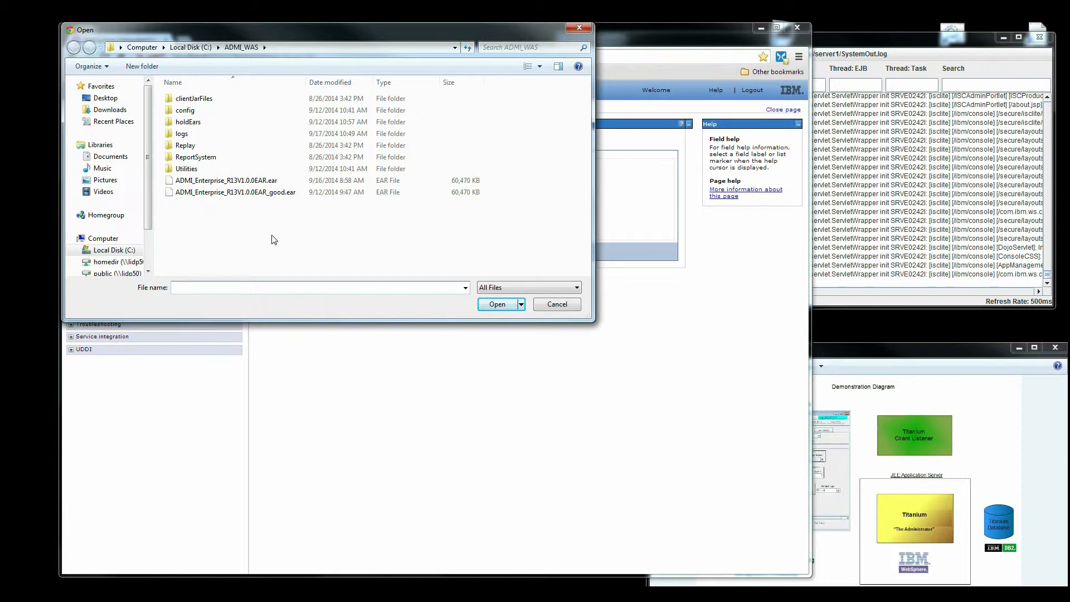
left_click(230, 183)
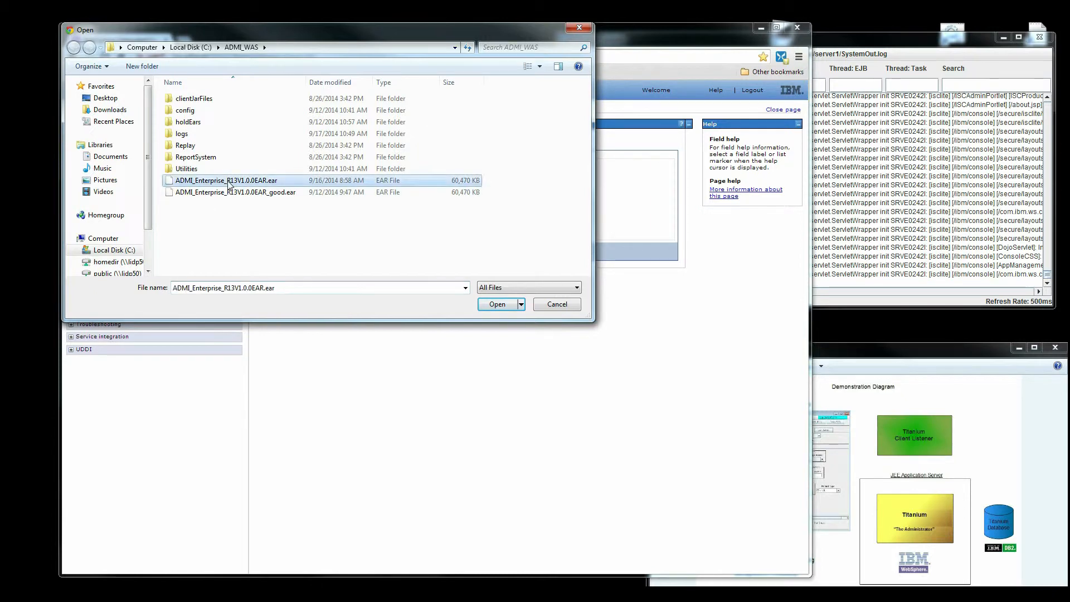
left_click(496, 304)
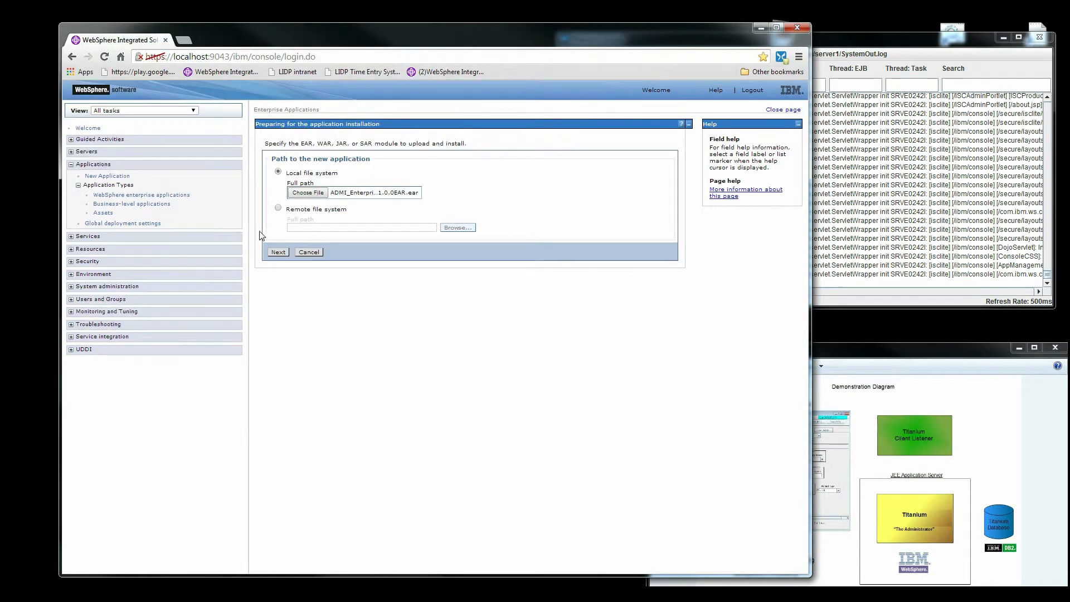
left_click(277, 252)
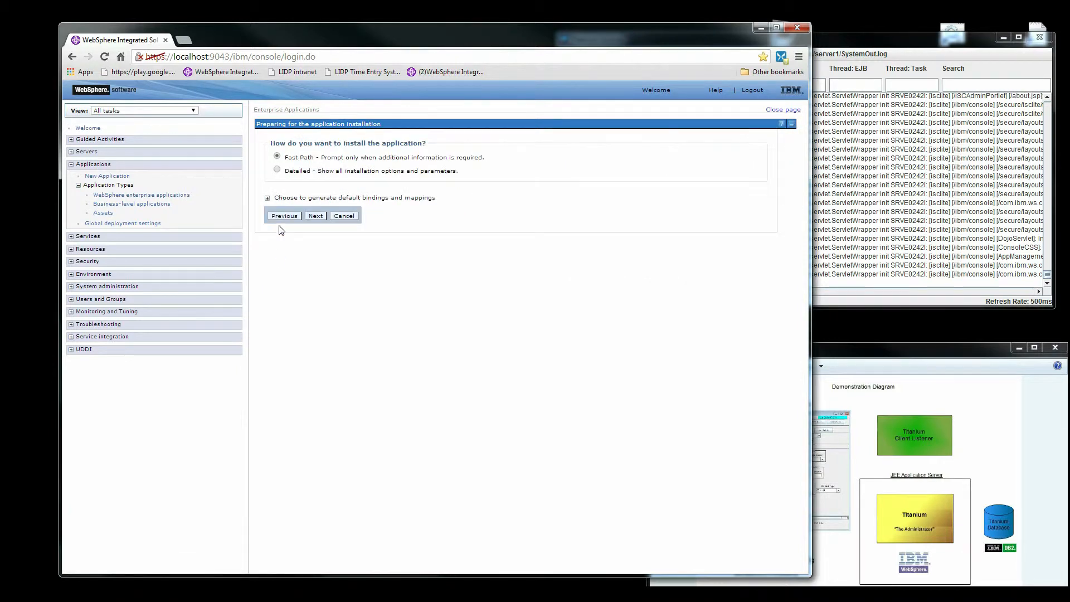
Install ADMI_Enterprise_R13V1.0.0EAR via Fast Path, accepting defaults through Steps 1–4.
left_click(315, 216)
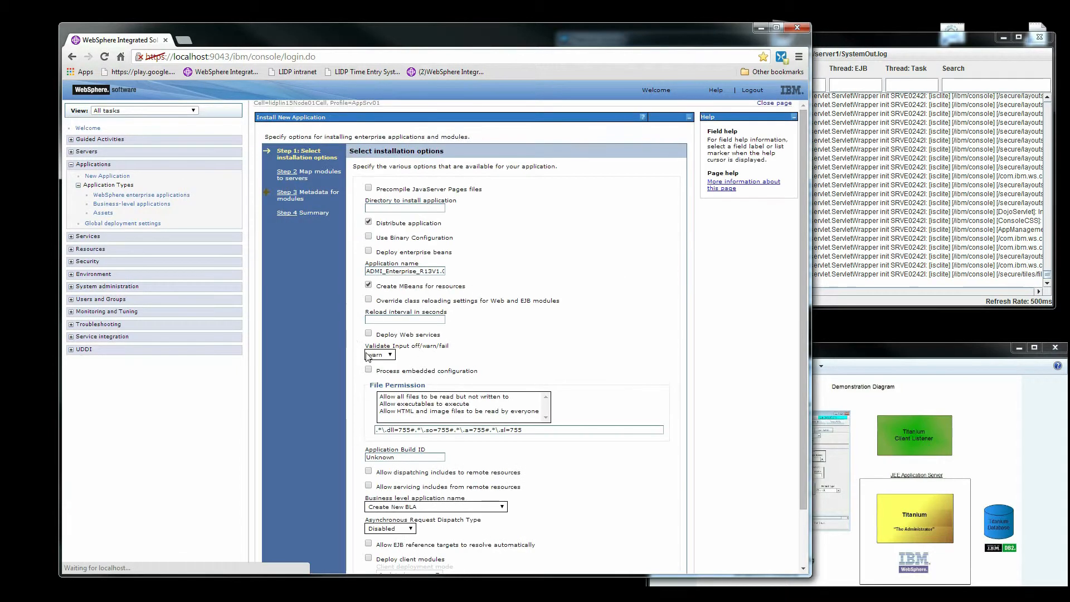
scroll(423, 342, "down", 3)
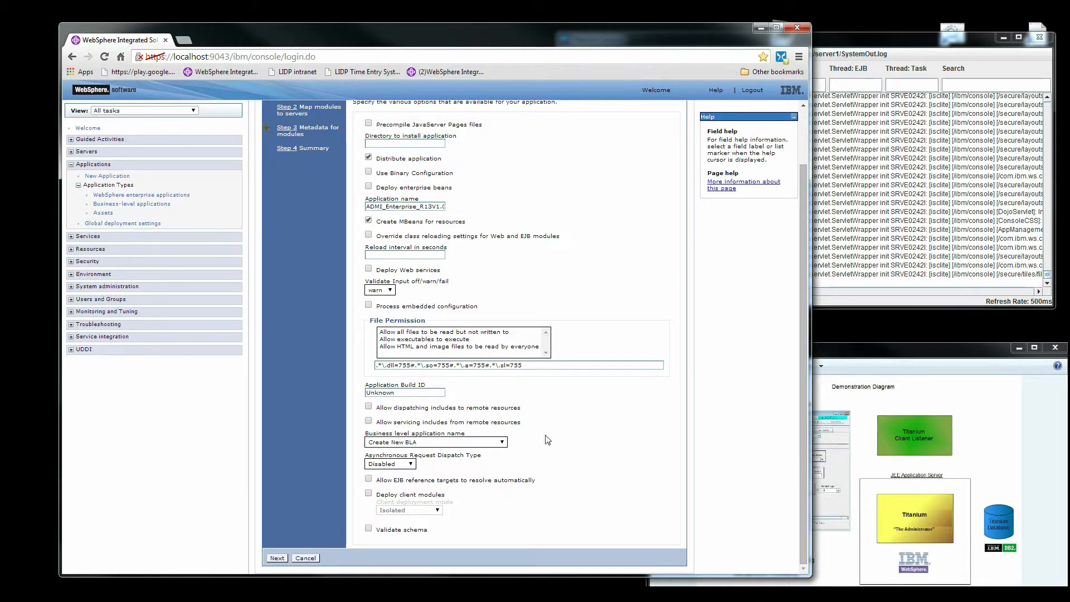
left_click(277, 557)
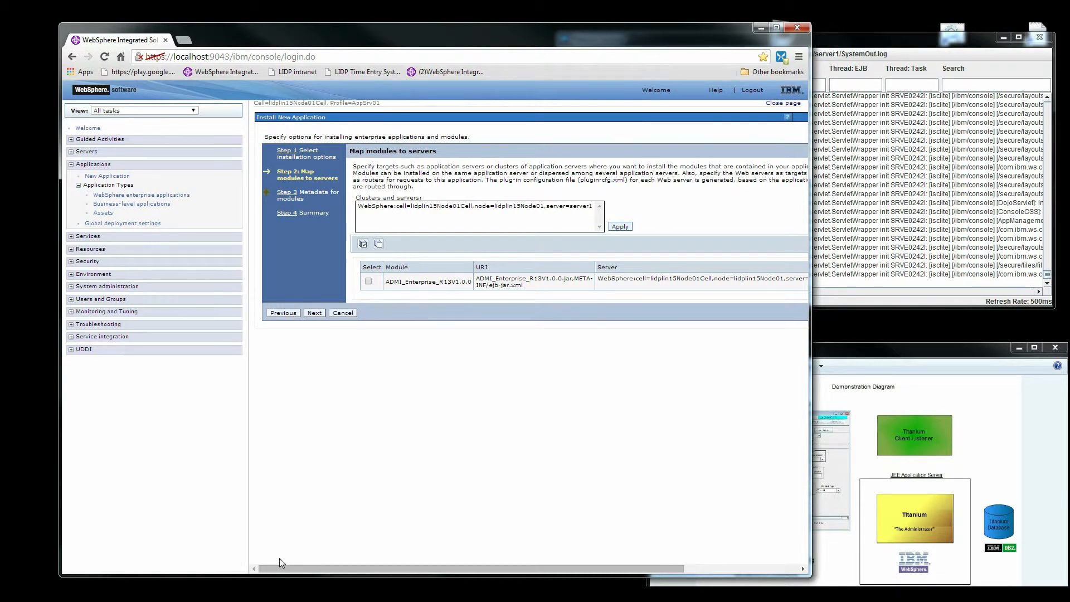
left_click(314, 313)
left_click(314, 290)
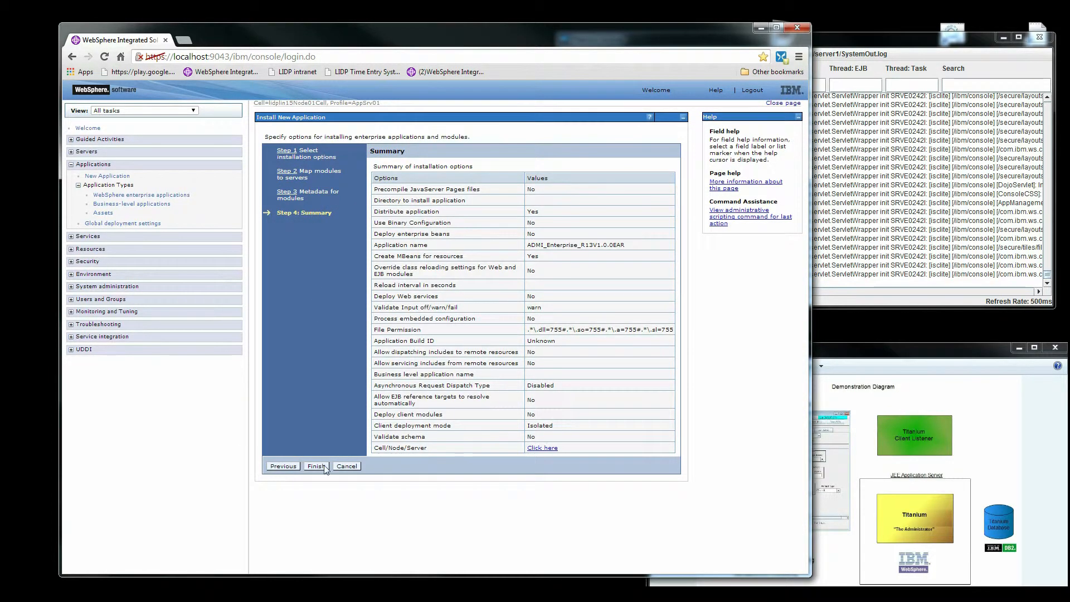
left_click(315, 466)
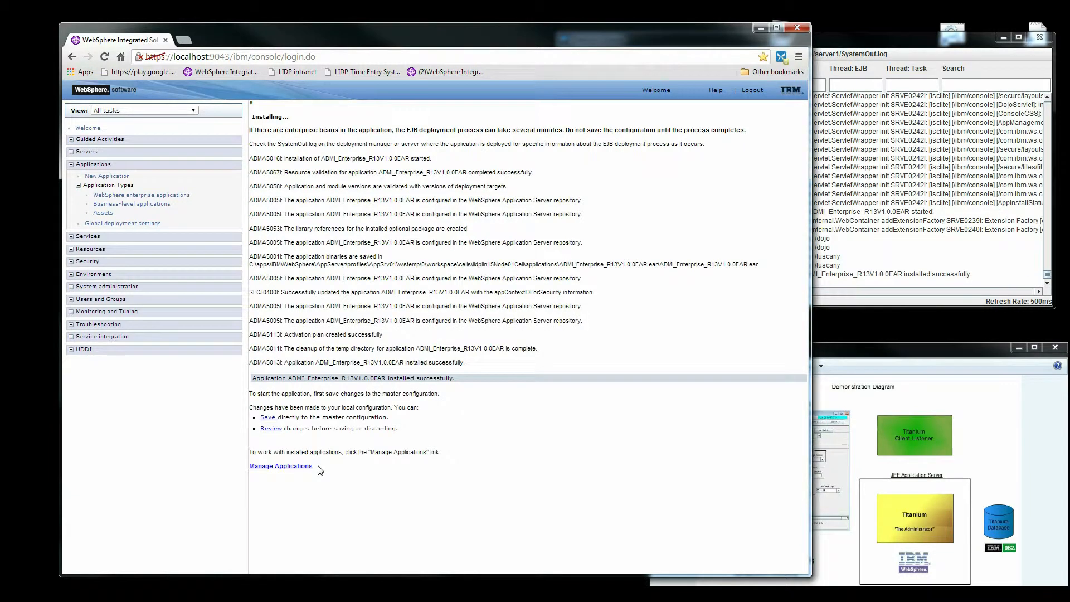
Save to the master configuration, then start ADMI_Enterprise_R13V1.0.0EAR.
left_click(268, 418)
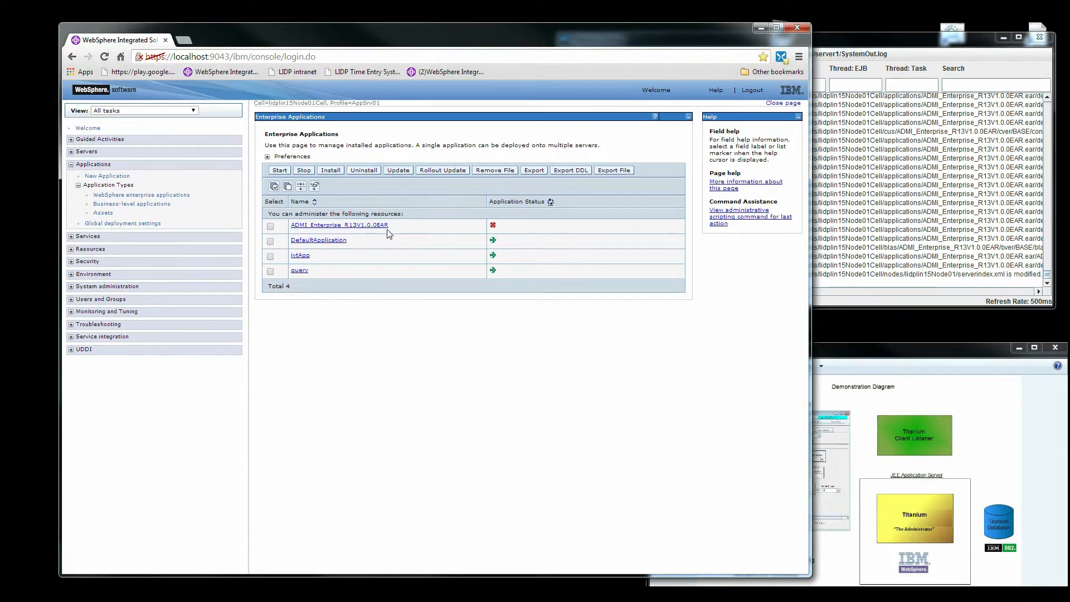
left_click(270, 225)
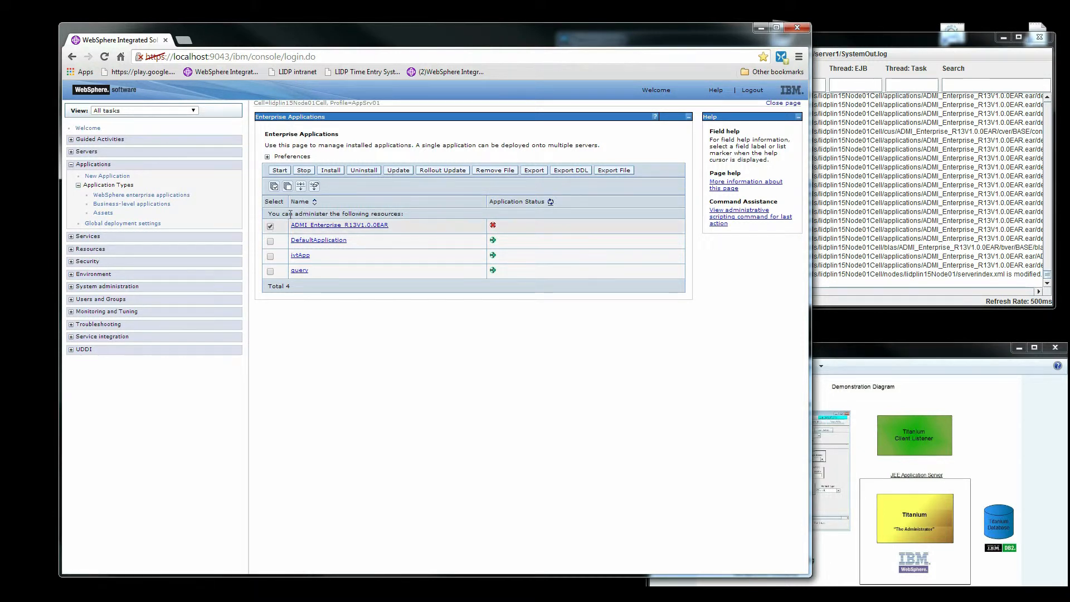
left_click(280, 171)
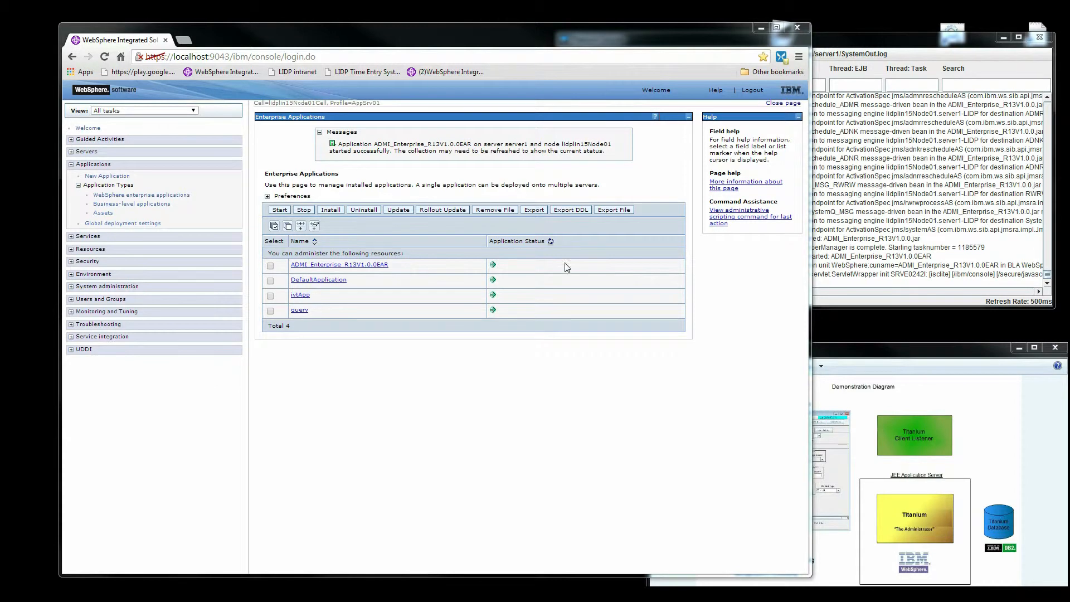
Minimize the browser to show the Titanium Console log of the ADMI application starting.
left_click(761, 30)
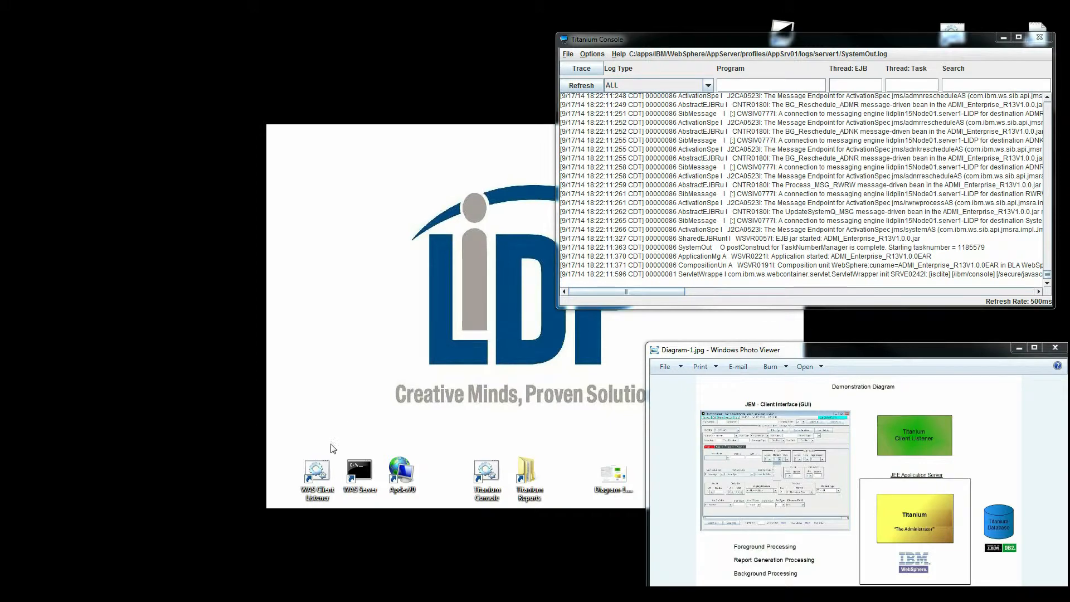
Start the WAS Client Listener on port 2000 and minimize its window.
double_click(318, 477)
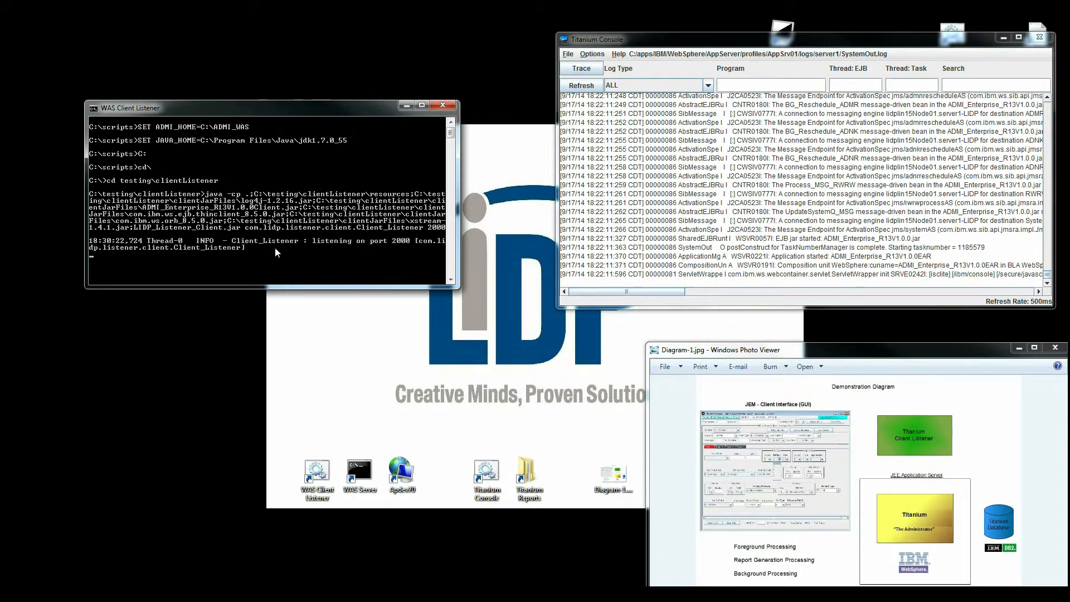
left_click(404, 105)
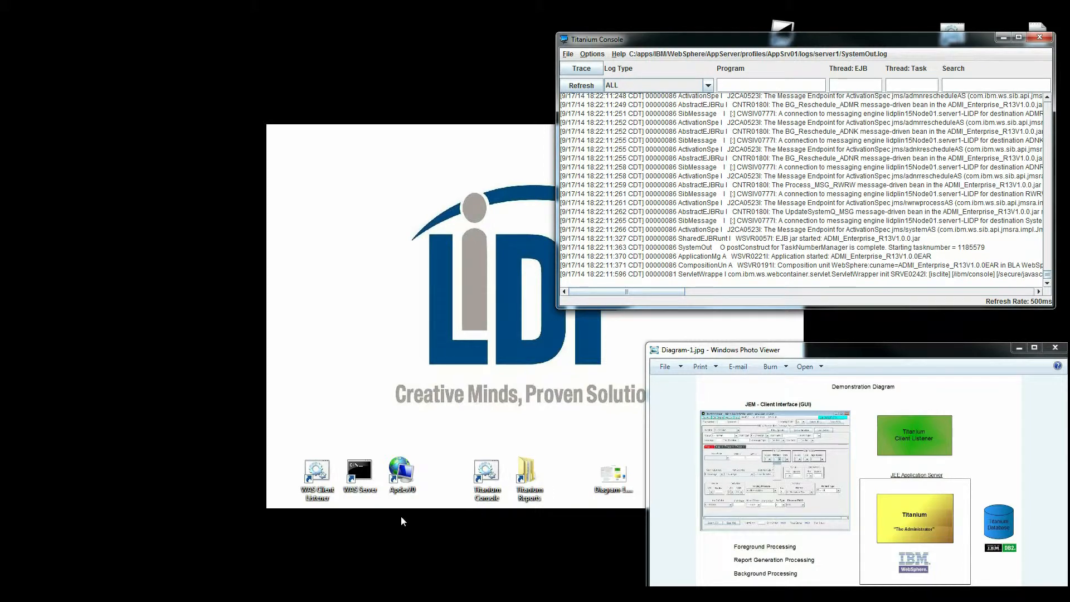
Launch the Apdev70 Administrator client and move its window up and left.
left_click(400, 476)
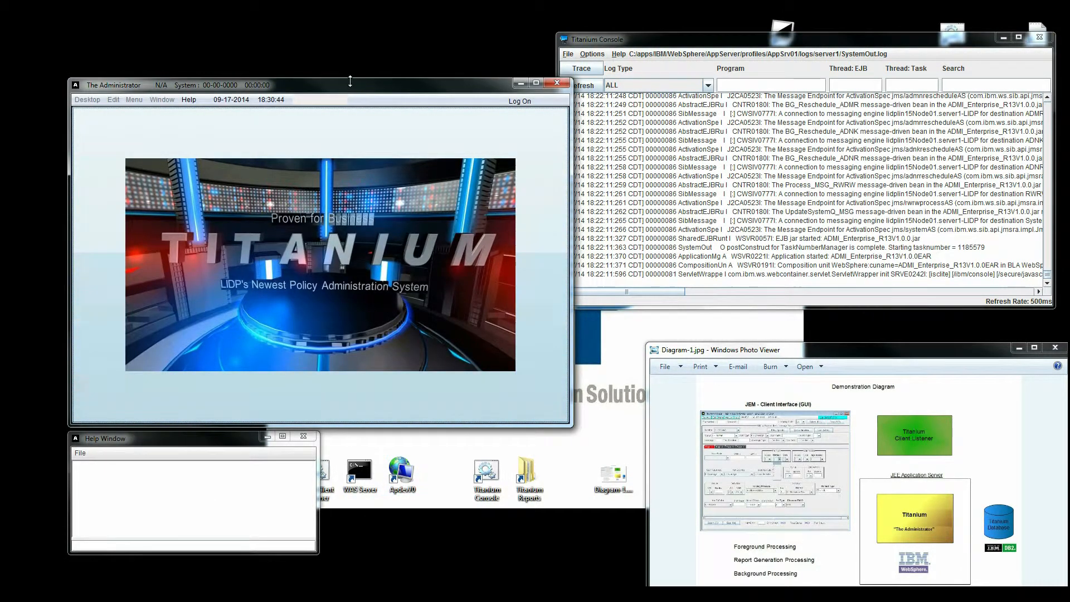
left_click_drag(351, 81, 319, 68)
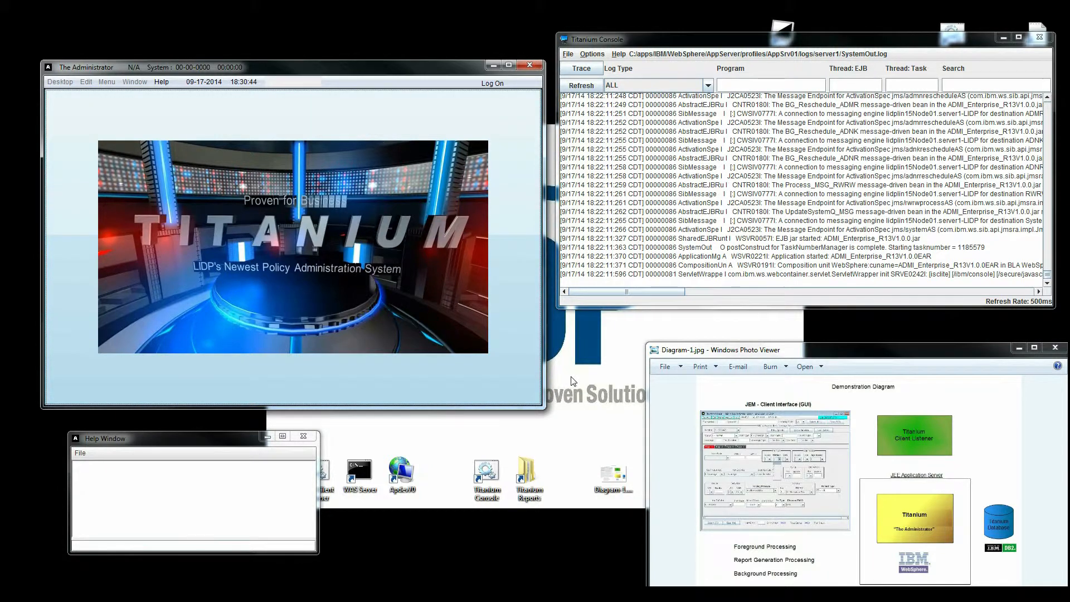
left_click(524, 540)
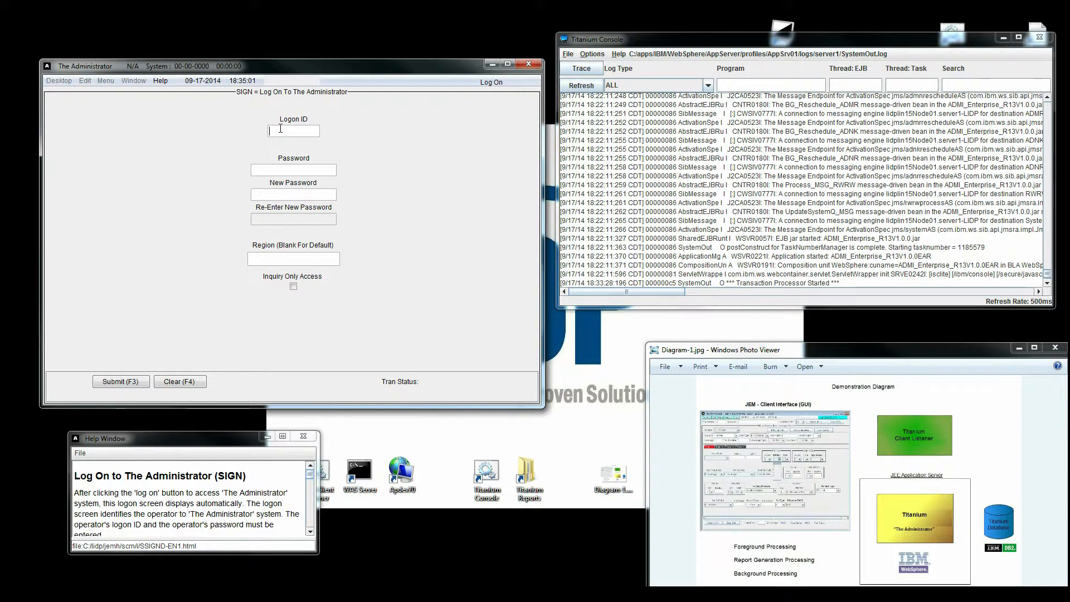
Sign on with the account password and region 70.
type("●●●●")
key("Tab")
key("Tab")
type("70")
key("F3")
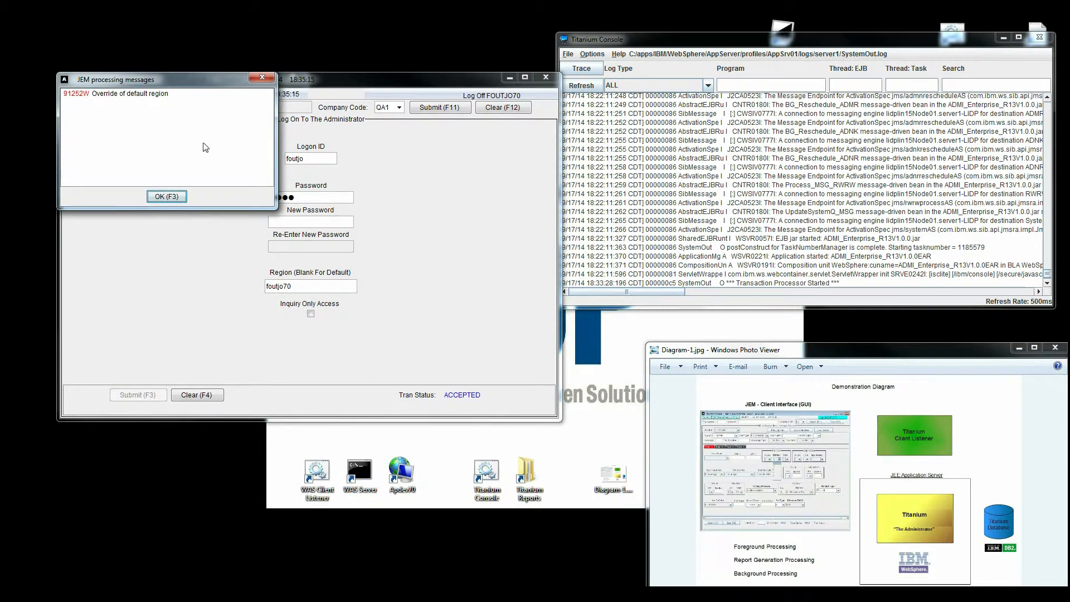
Dismiss the region-override message and put the cursor in the Transaction field.
left_click(175, 198)
left_click(128, 109)
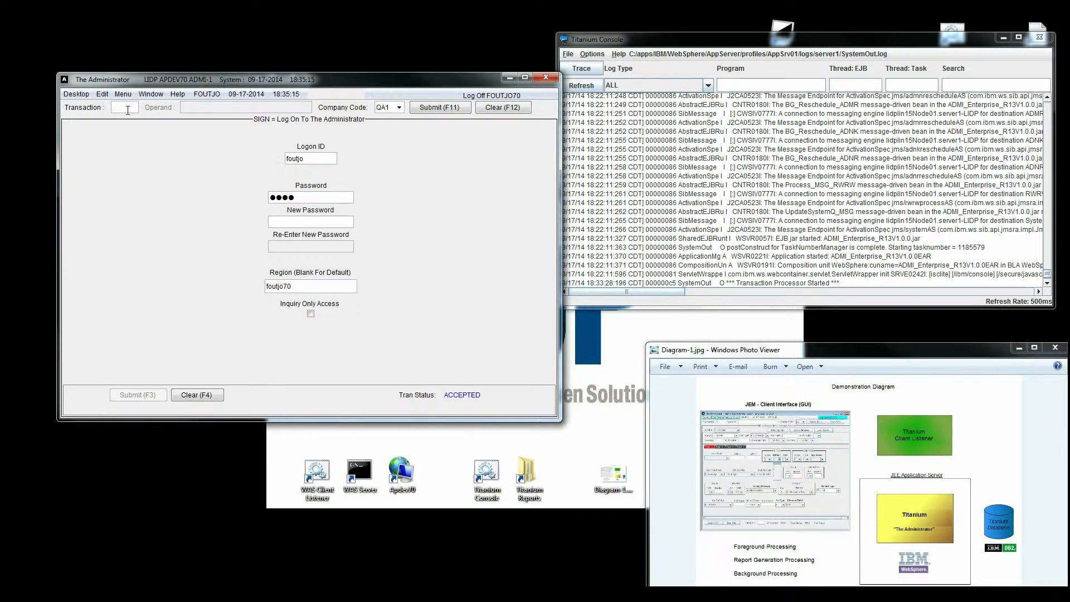
Retrieve the signed-on operator's user profile, entering the operator ID as the operand.
type("sign")
key("Tab")
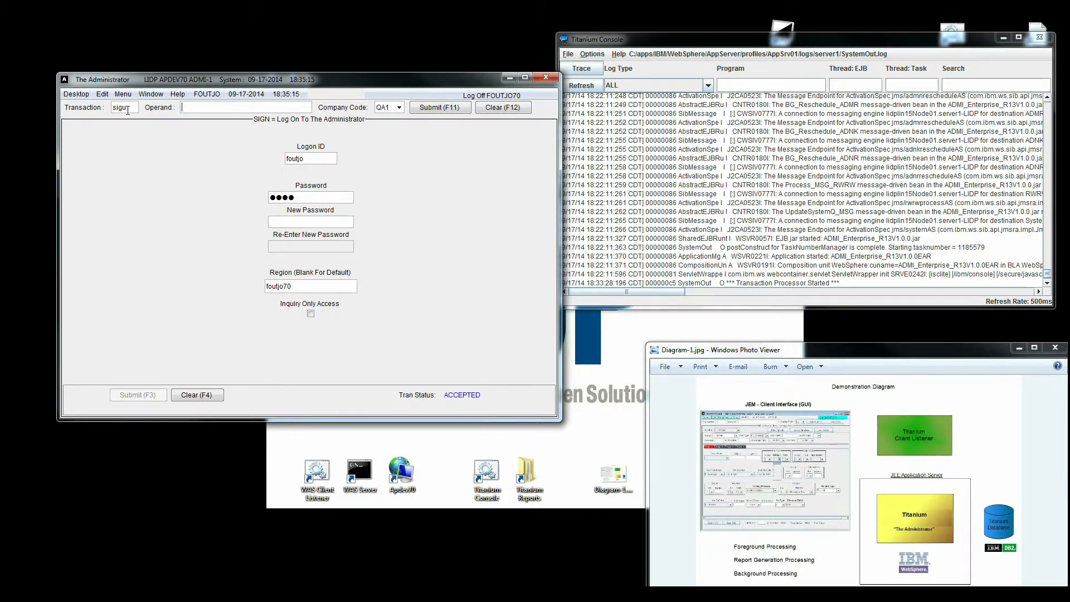
type("foutjo")
left_click(435, 109)
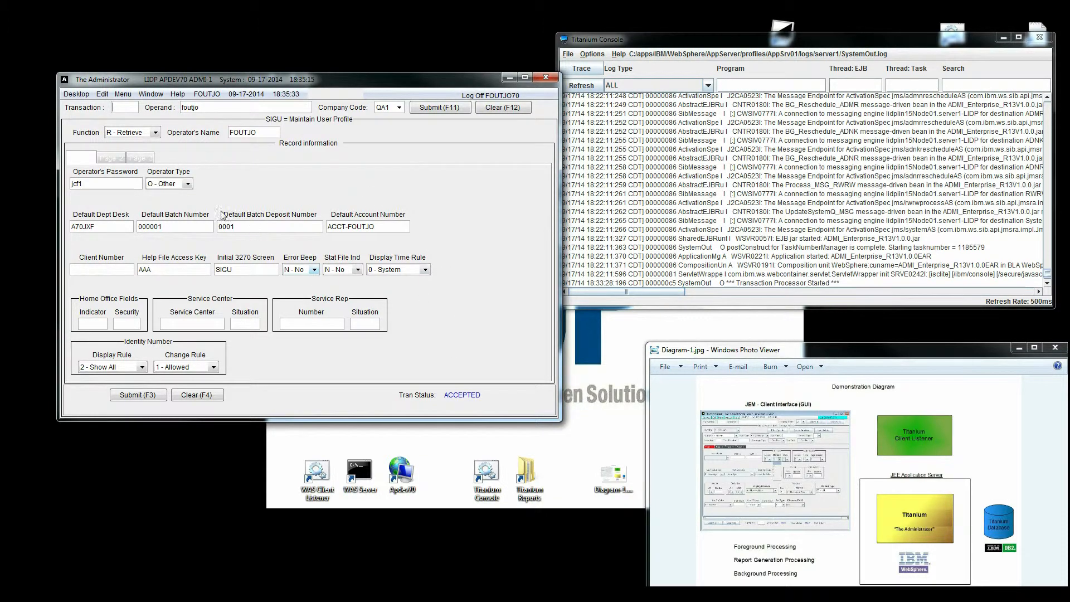
Review profile pages 2 and 3, then return to page 1.
left_click(114, 161)
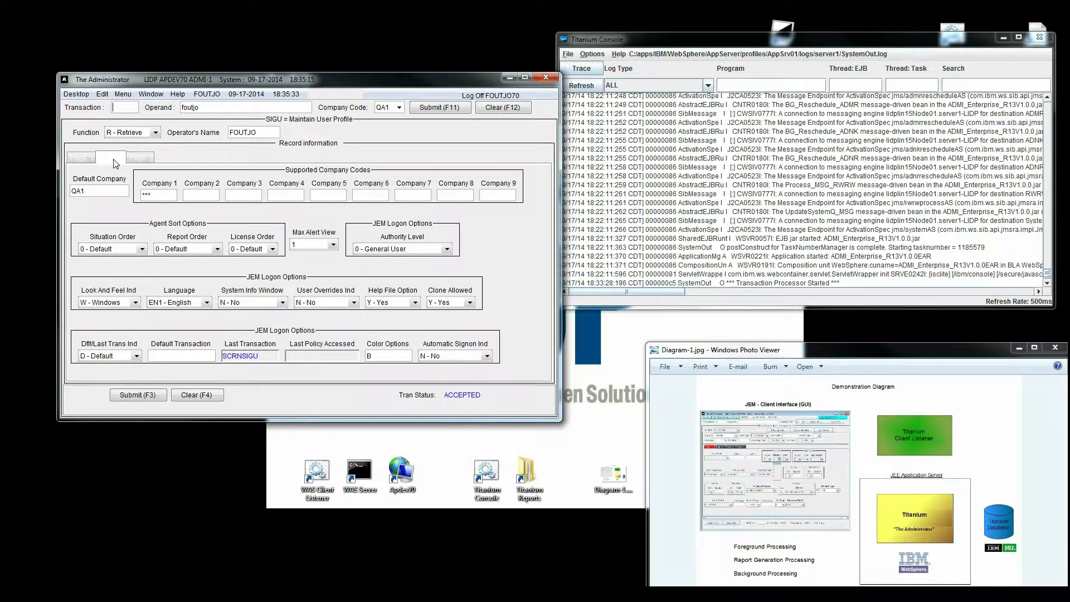
left_click(139, 159)
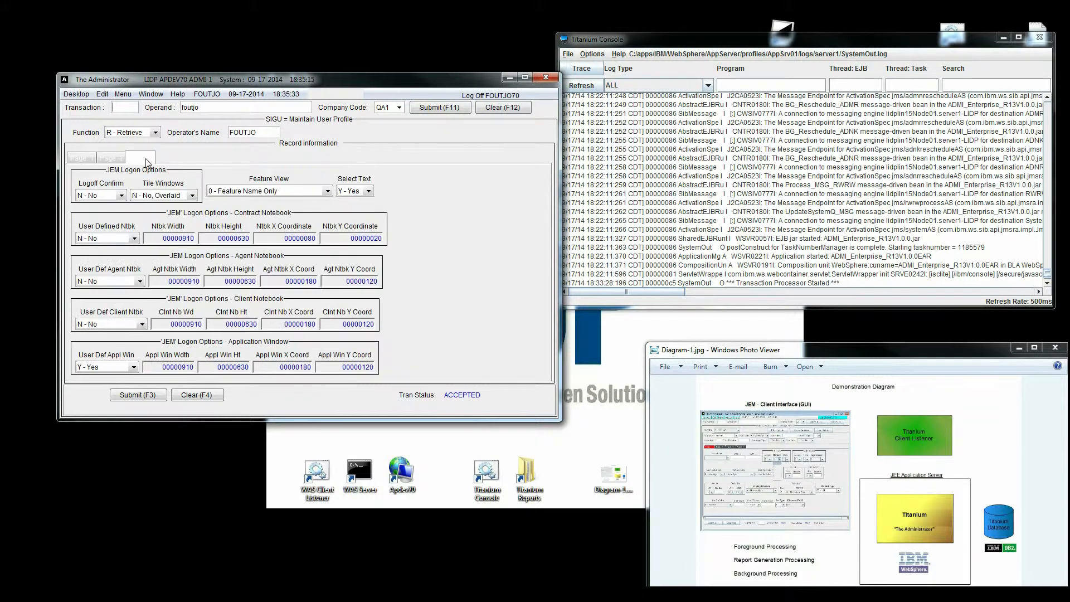
left_click(115, 160)
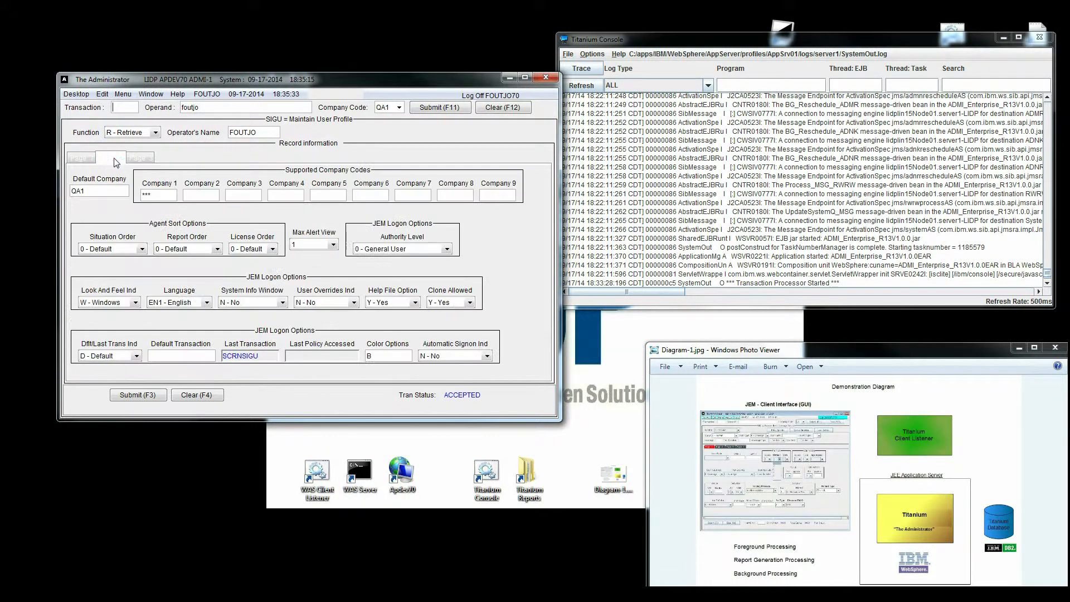
left_click(84, 161)
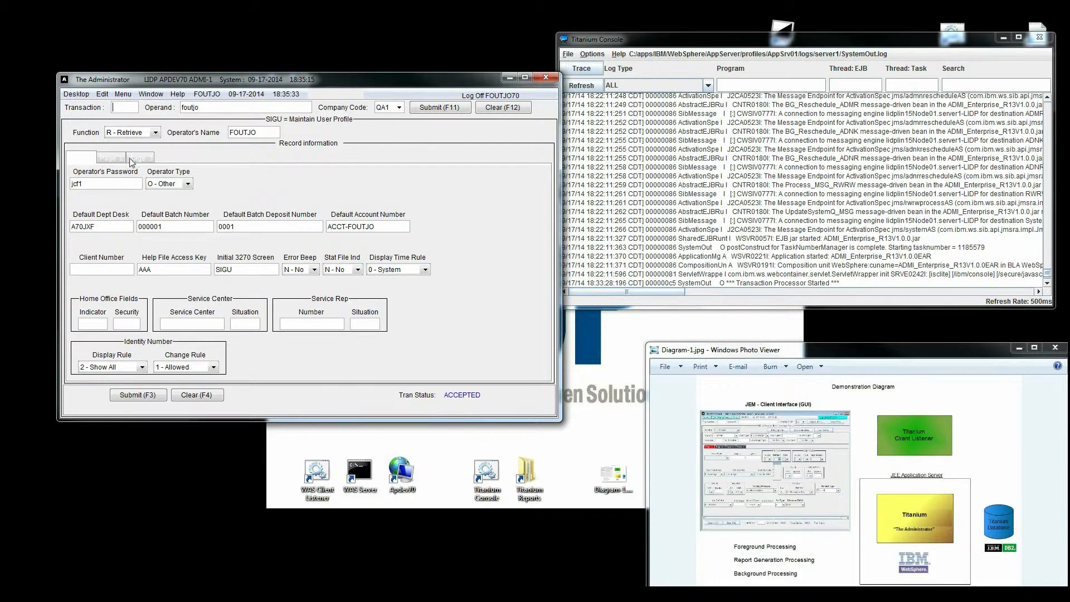
Retrieve the test contract by number through Contract > Retrieve, then check the server log.
left_click(126, 96)
mouse_move(159, 108)
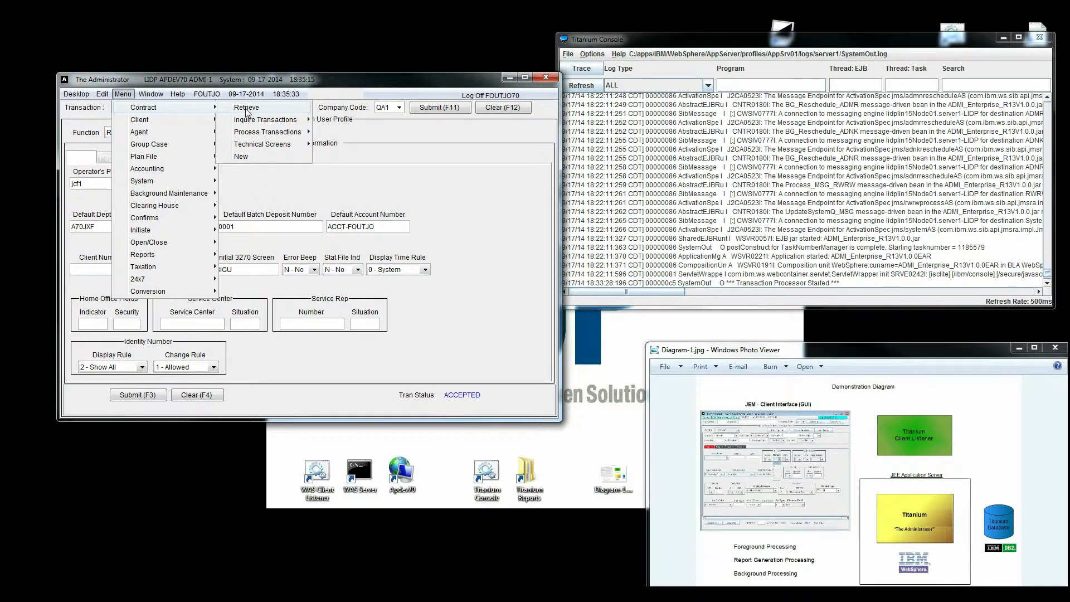
left_click(247, 110)
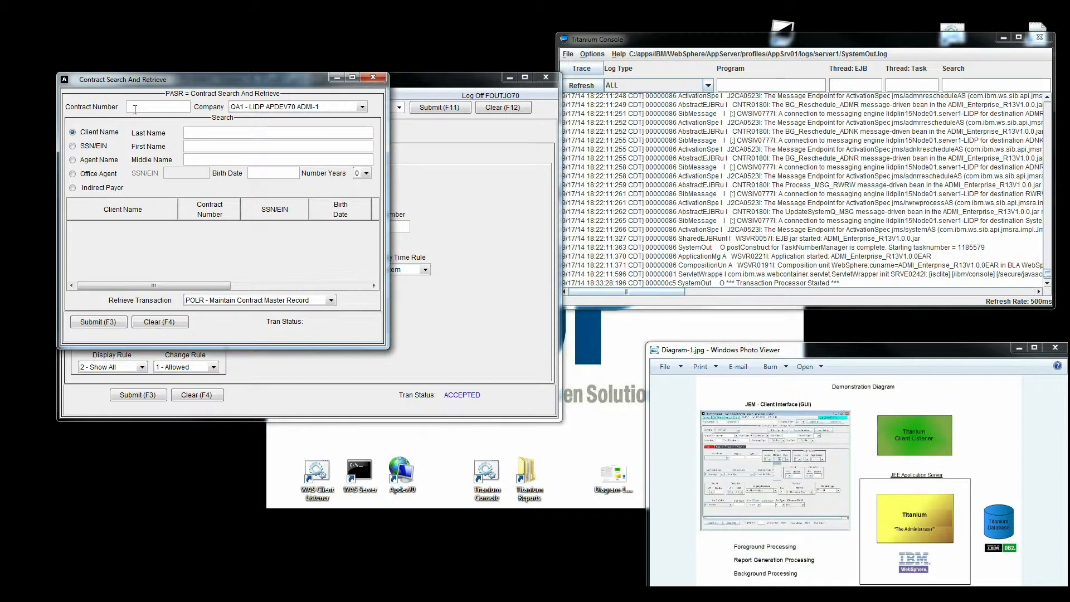
type("trees")
key("F3")
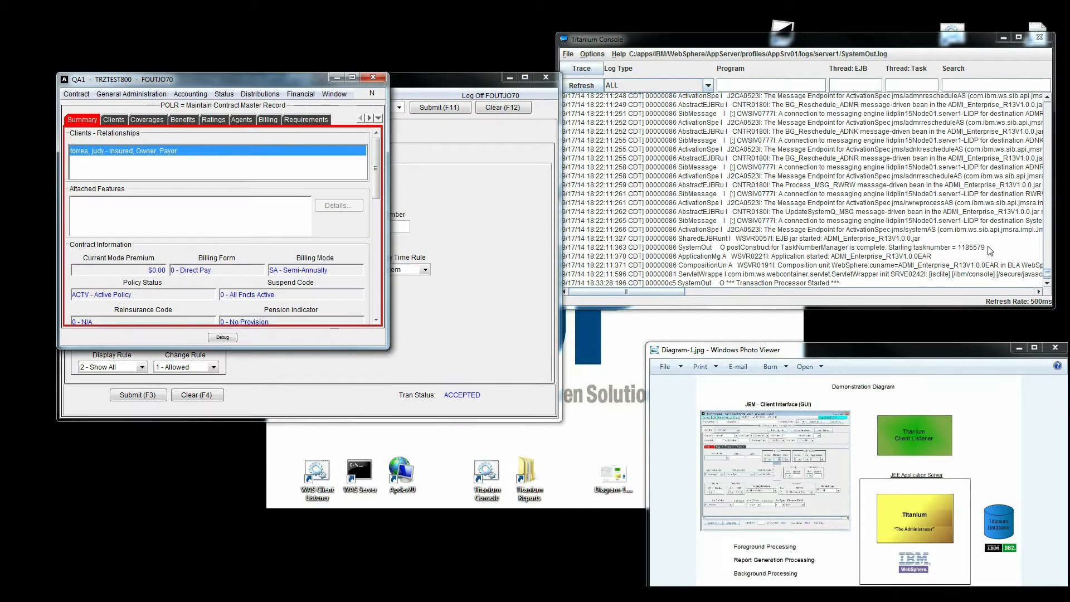
left_click(1048, 283)
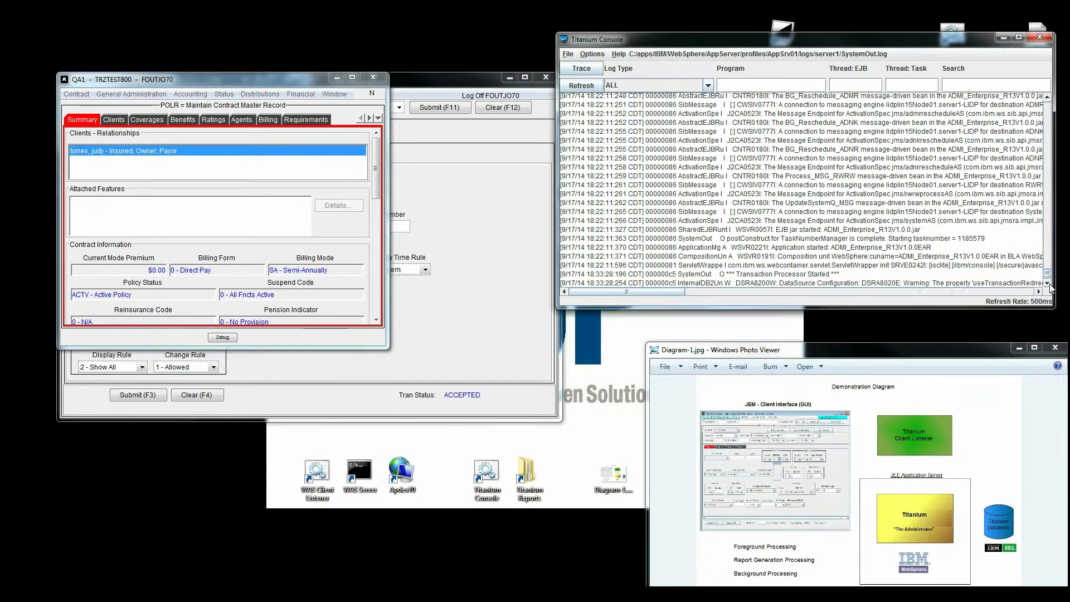
left_click_drag(1045, 275, 1044, 279)
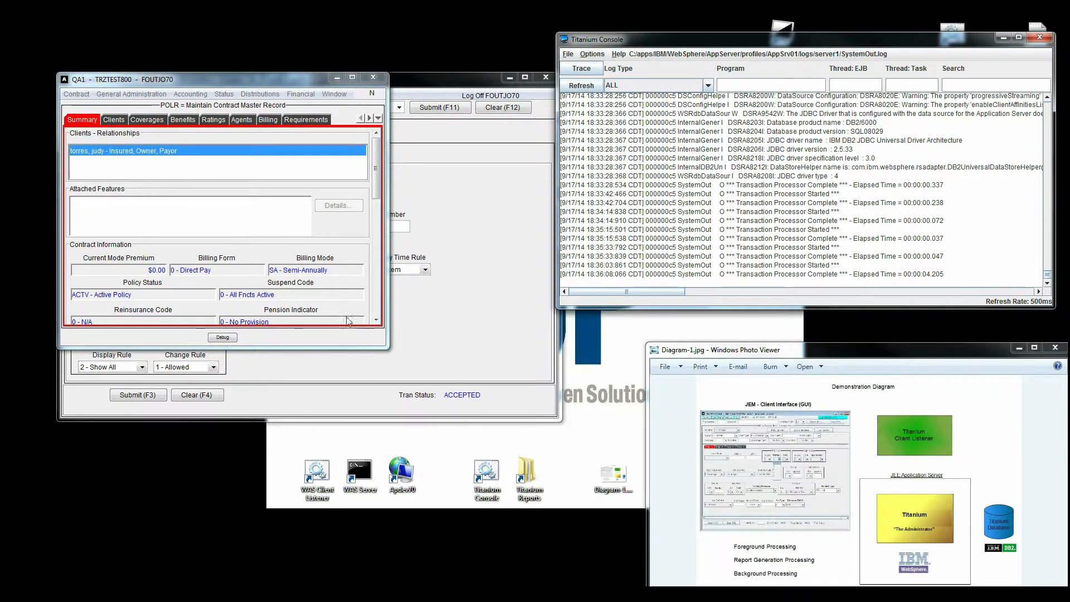
Swap to a second contract number and enlarge its record to show the ORDNLIFE coverage.
left_click(373, 78)
double_click(125, 107)
type("tmgs8290")
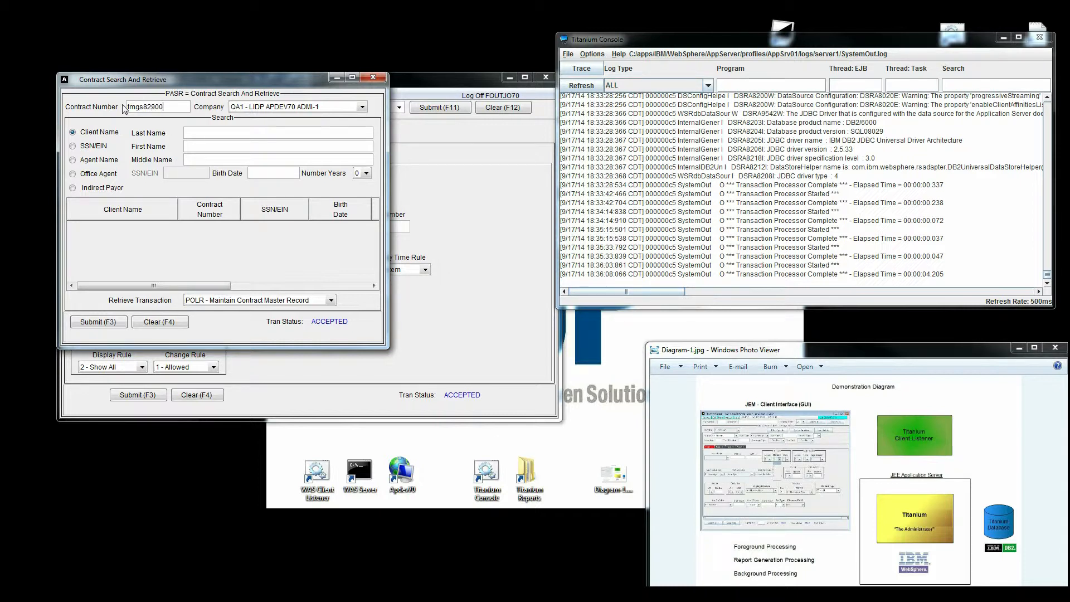
type("0")
key("F3")
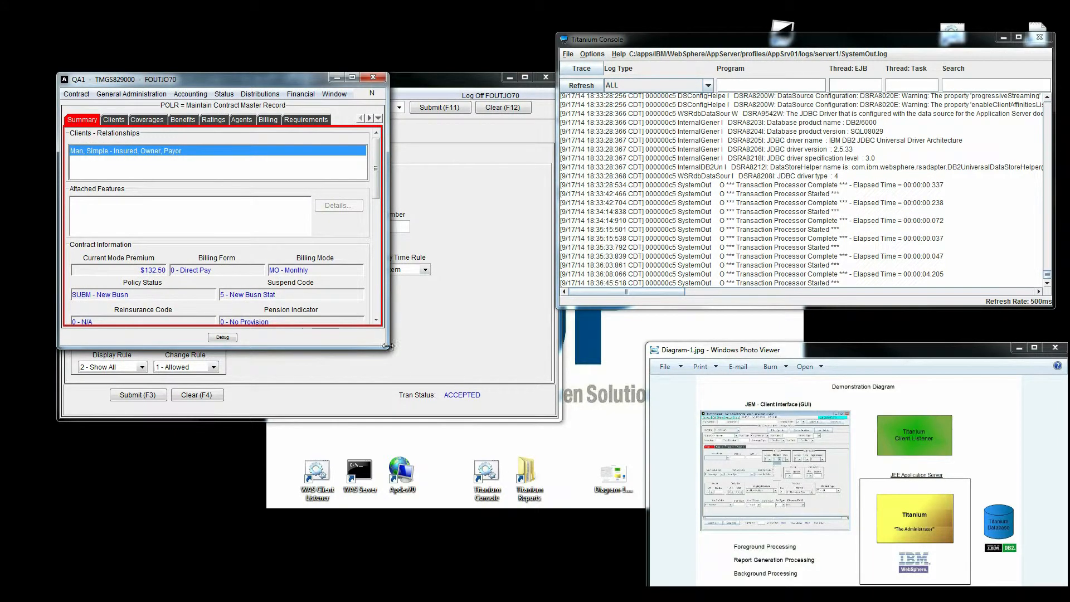
left_click_drag(387, 346, 771, 485)
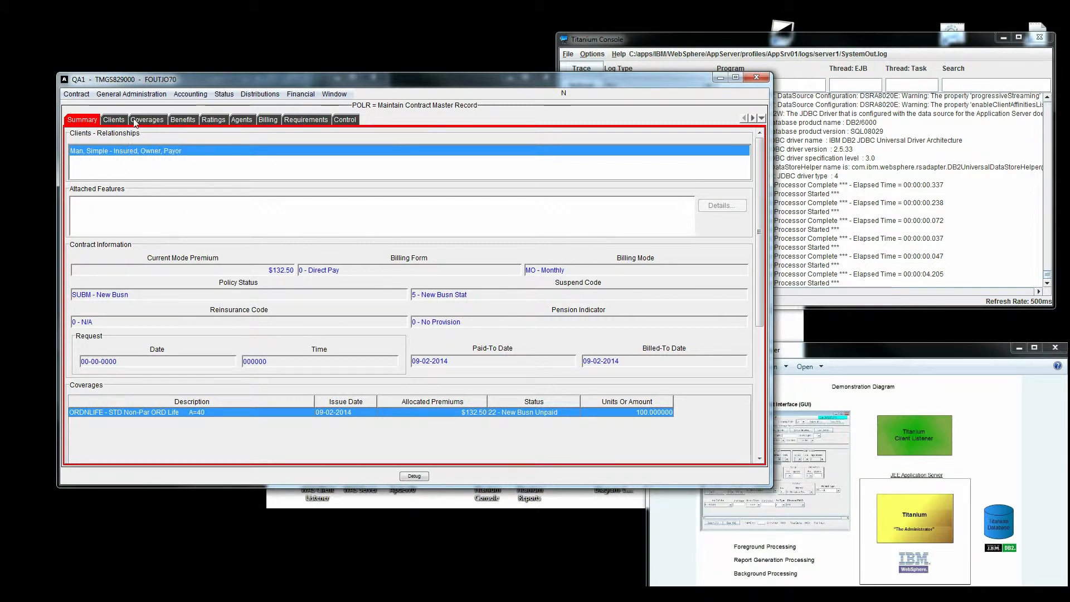
Review the insured client's details and billing address, then close the contract windows.
left_click(110, 121)
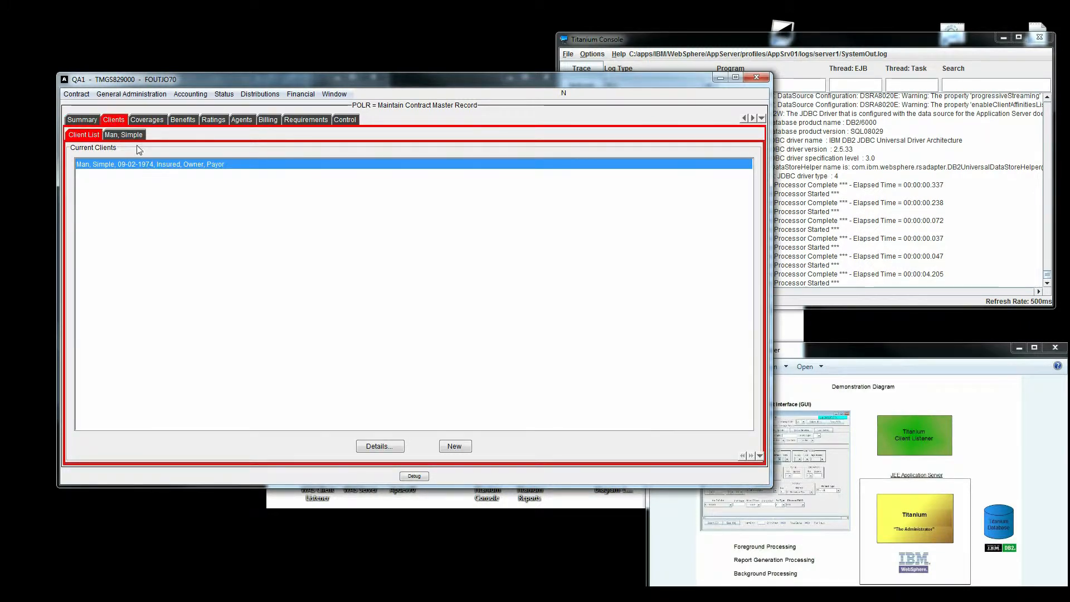
left_click(127, 138)
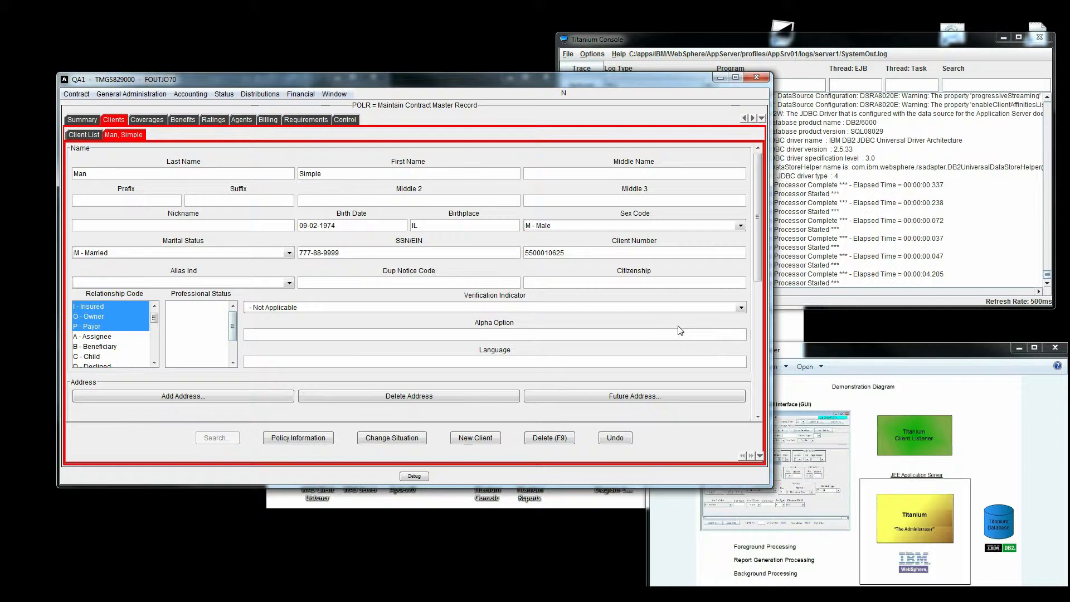
left_click_drag(757, 275, 772, 367)
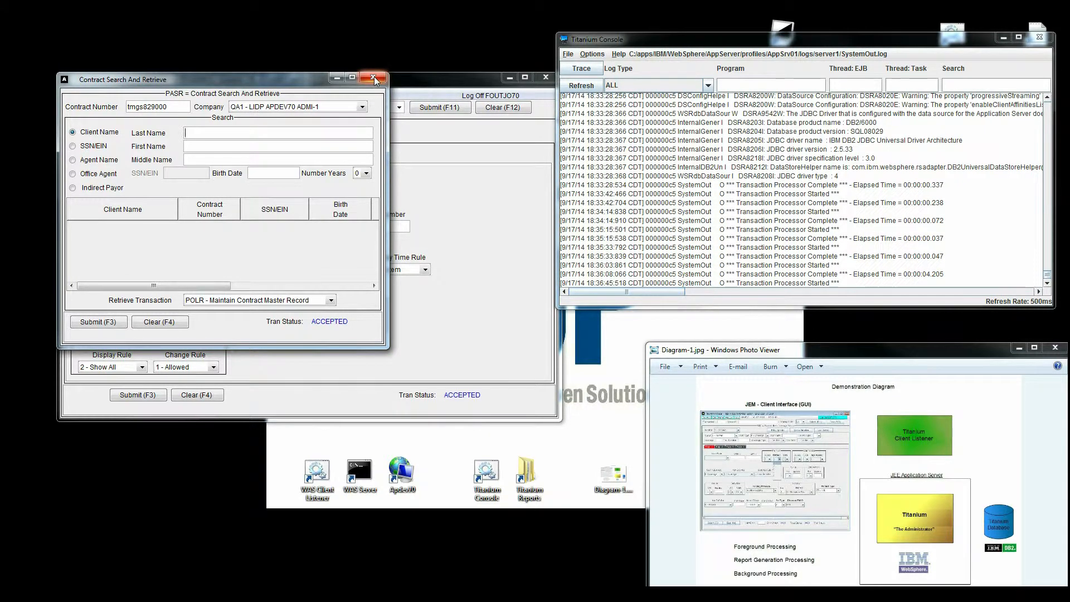
left_click(373, 77)
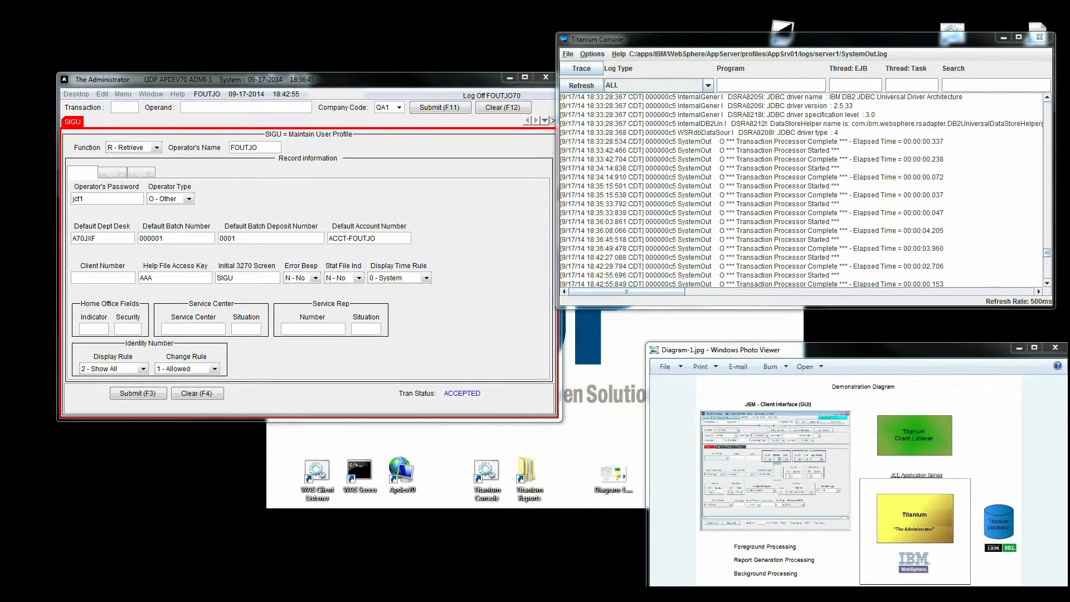
Open the RWGR Generate Report transaction from the user profile window.
left_click(126, 107)
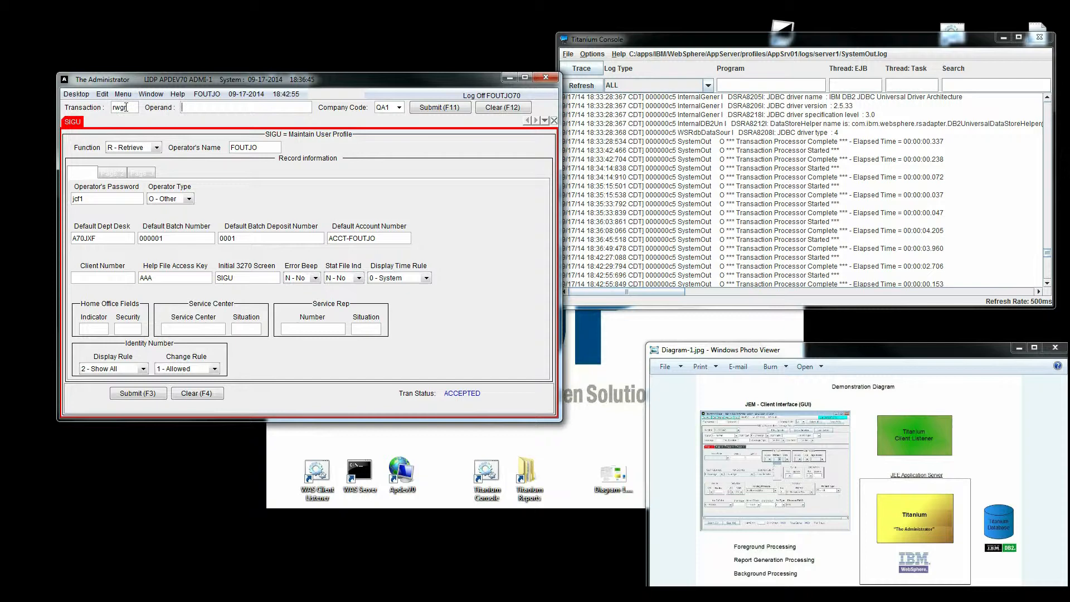
type("rwgr")
key("Return")
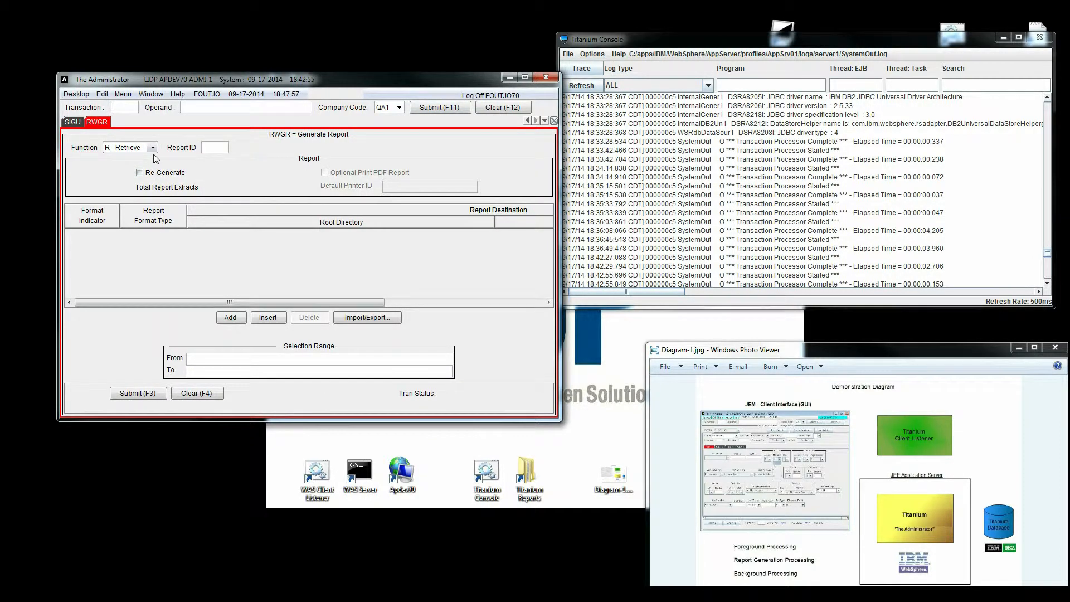
Retrieve the DBIL report definition with Function R - Retrieve.
left_click(217, 148)
type("dbil")
key("Tab")
left_click(138, 397)
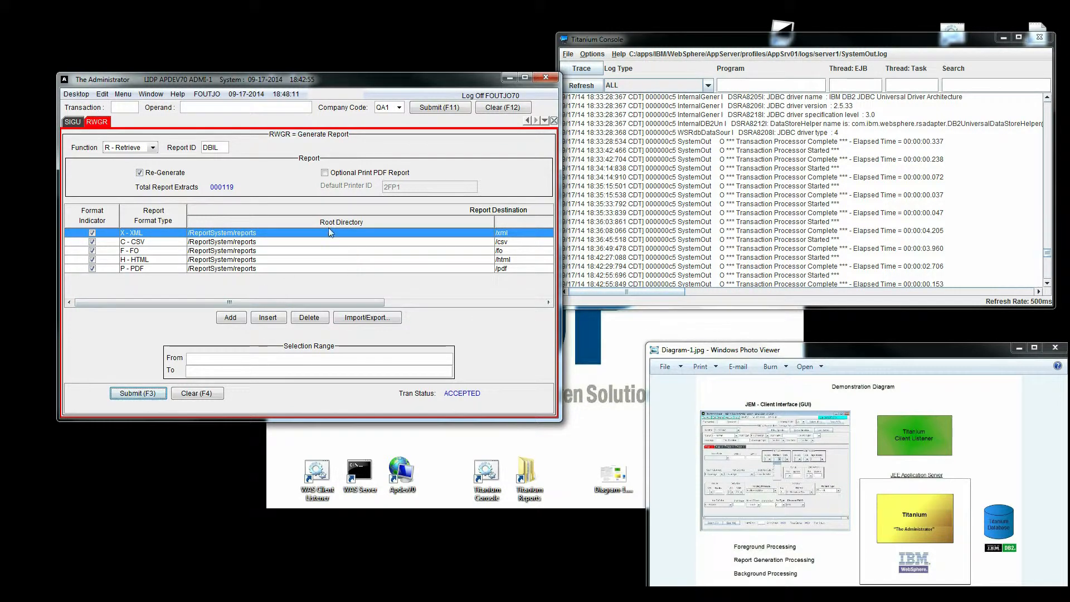
Process DBIL for the range aaaaaaaa to zzzzzzzzzz and dismiss the 46045I confirmation.
left_click(153, 147)
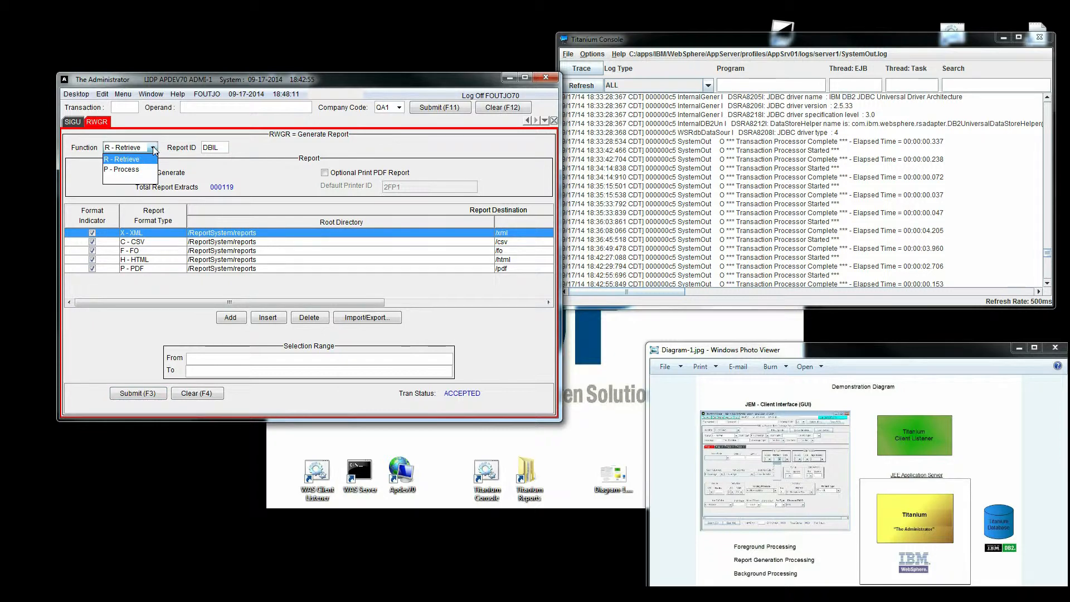
left_click(122, 169)
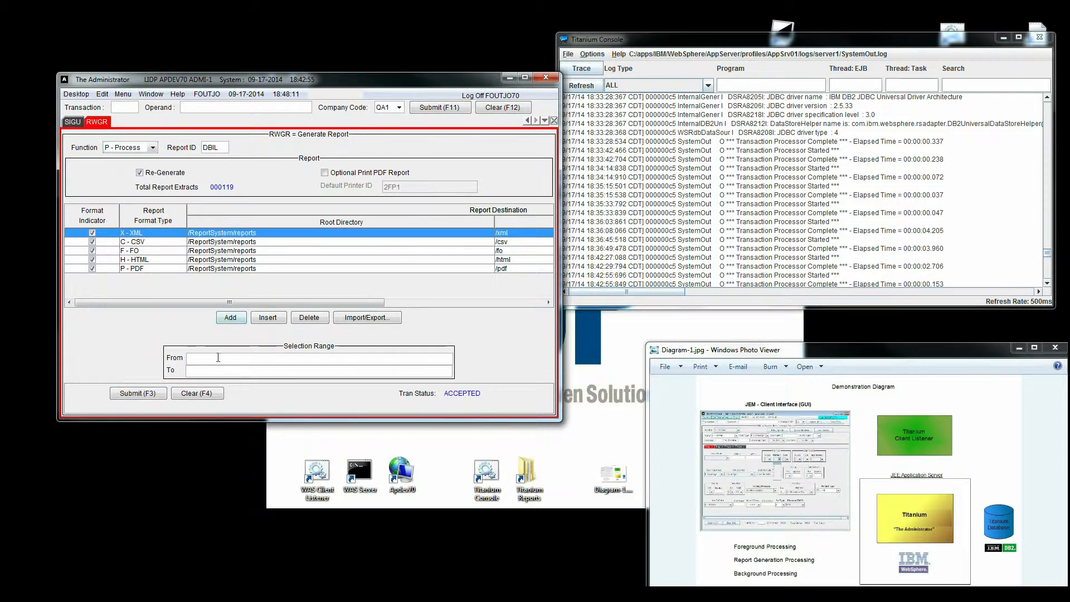
type("aaaaaaaaaa")
left_click(195, 370)
type("zzzzzzzzzz")
left_click(143, 393)
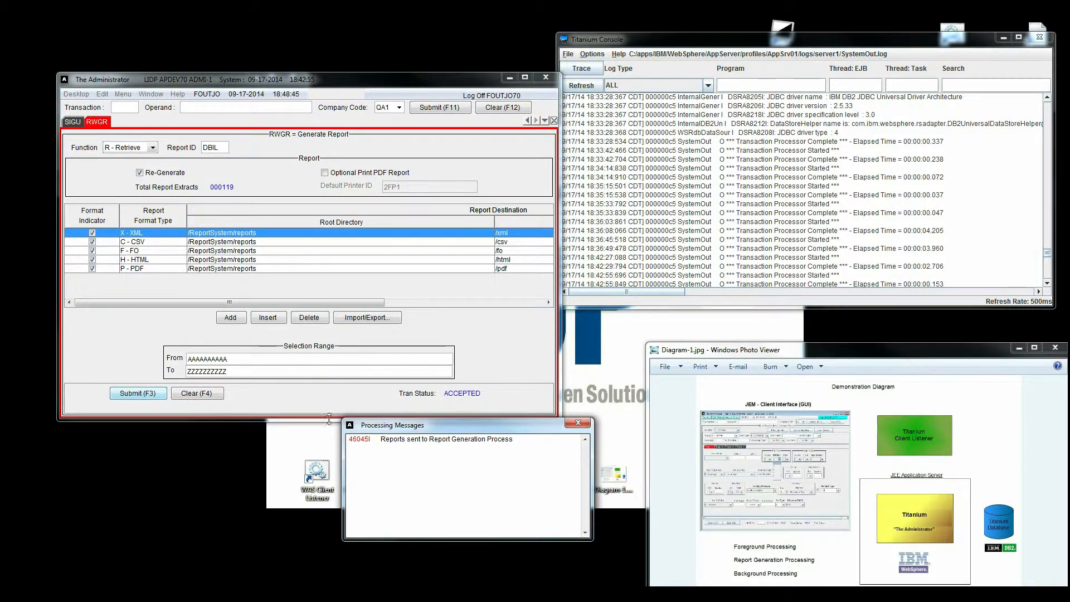
left_click_drag(466, 422, 282, 289)
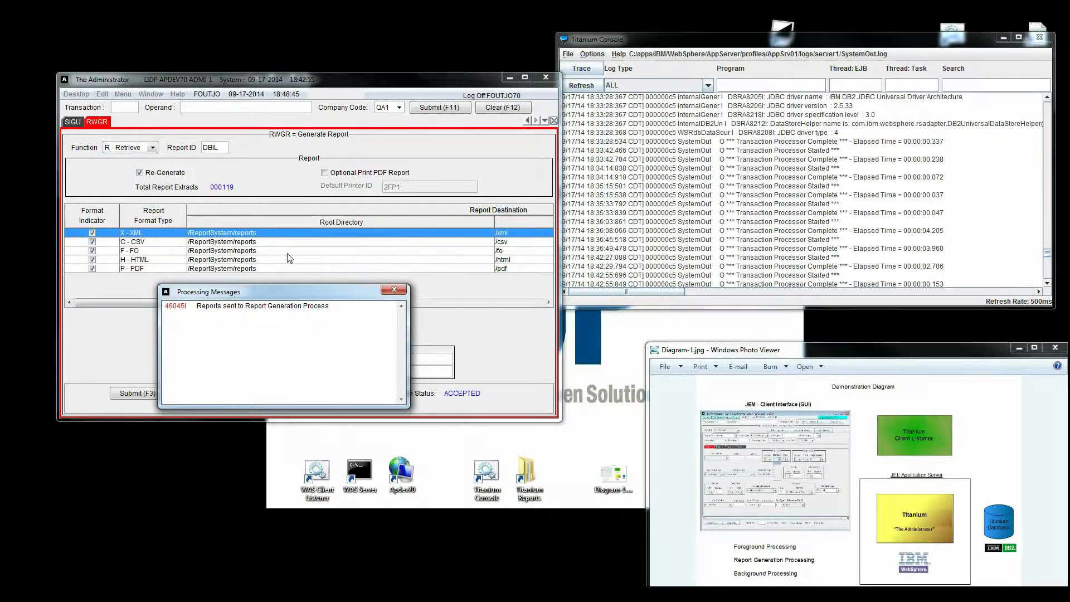
left_click(394, 289)
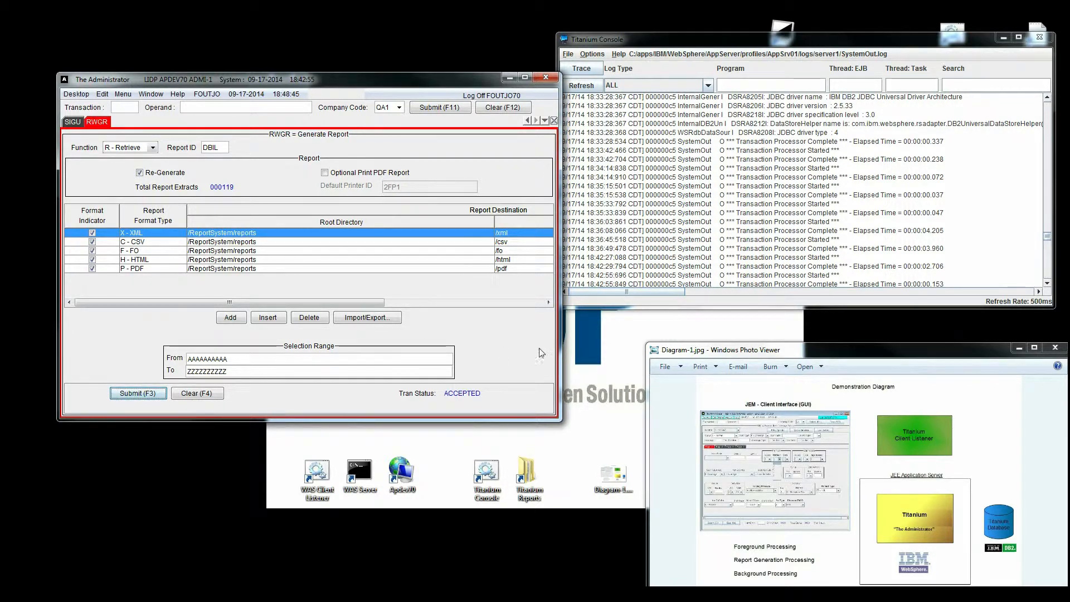
Confirm the DBIL formatting completed in the console log and reposition the reports folder.
left_click_drag(1047, 236, 1046, 278)
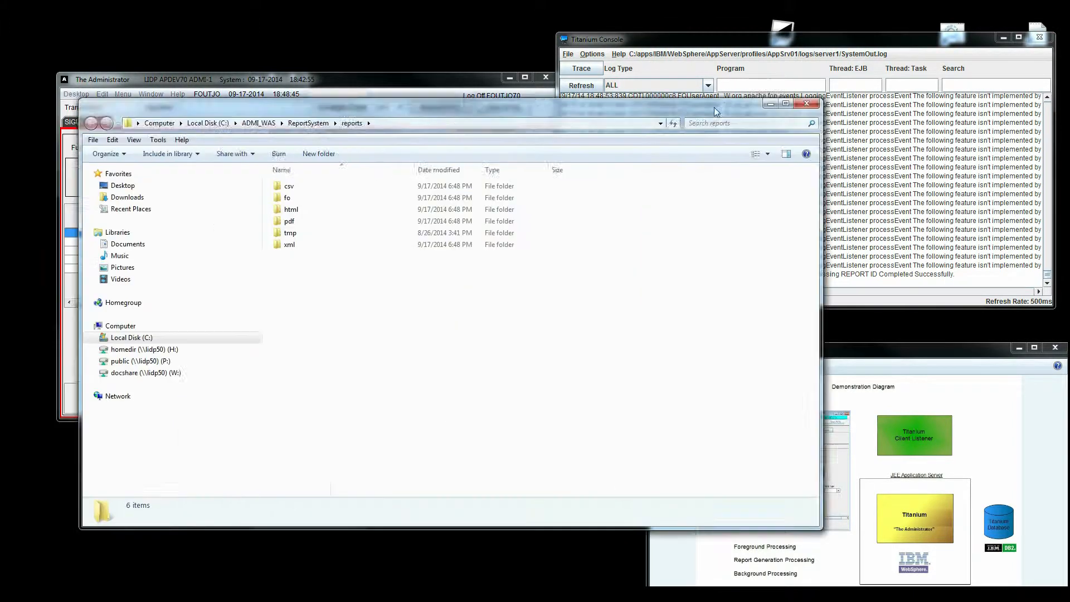
left_click_drag(714, 109, 709, 82)
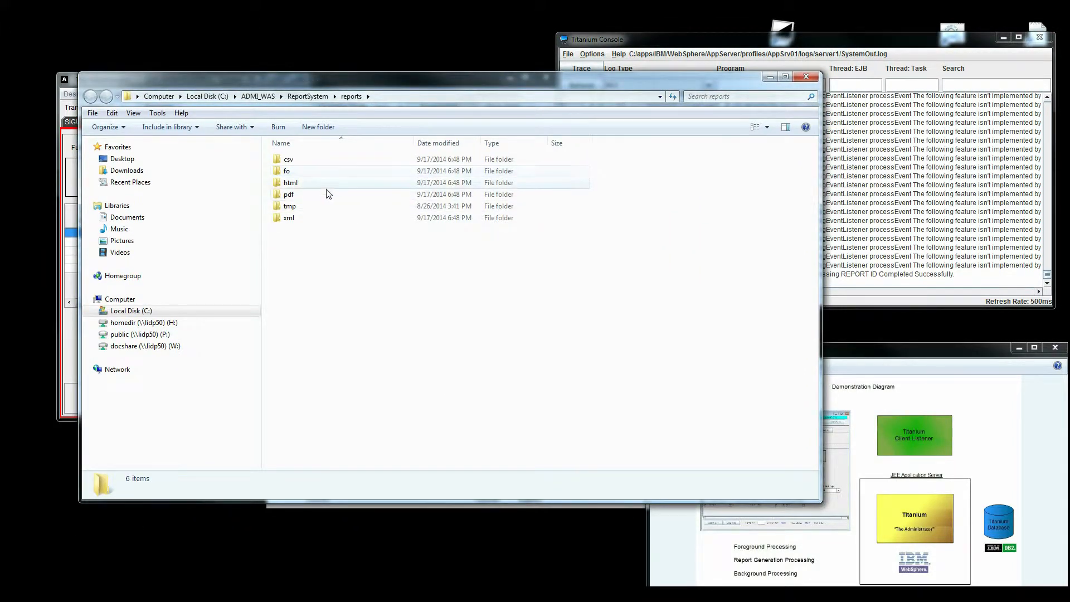
Open the newest QA1_DBIL XML report in the xml folder, review it, and close it.
double_click(301, 217)
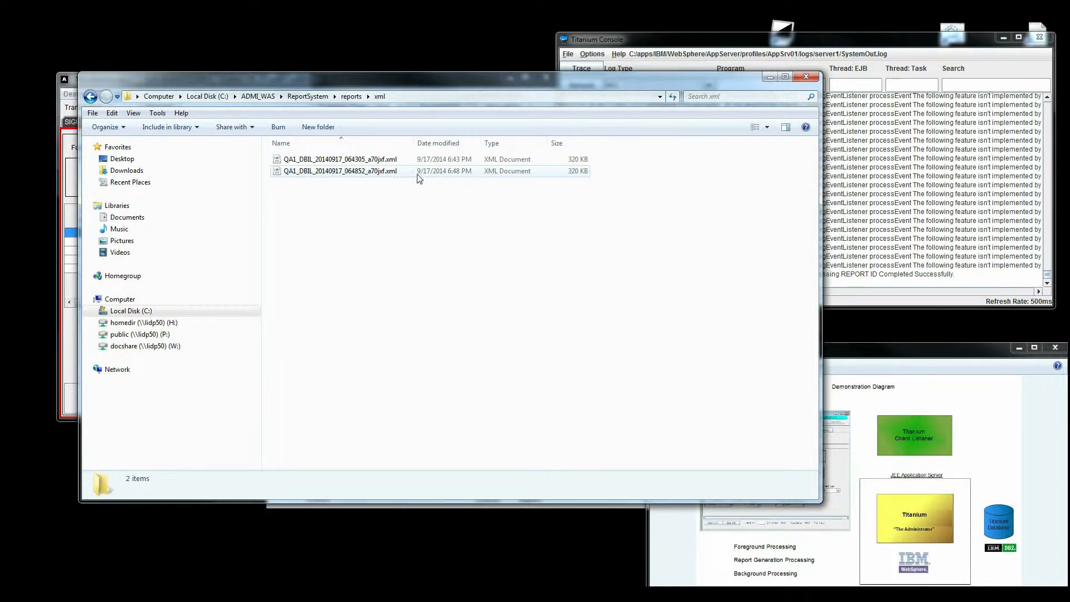
double_click(351, 172)
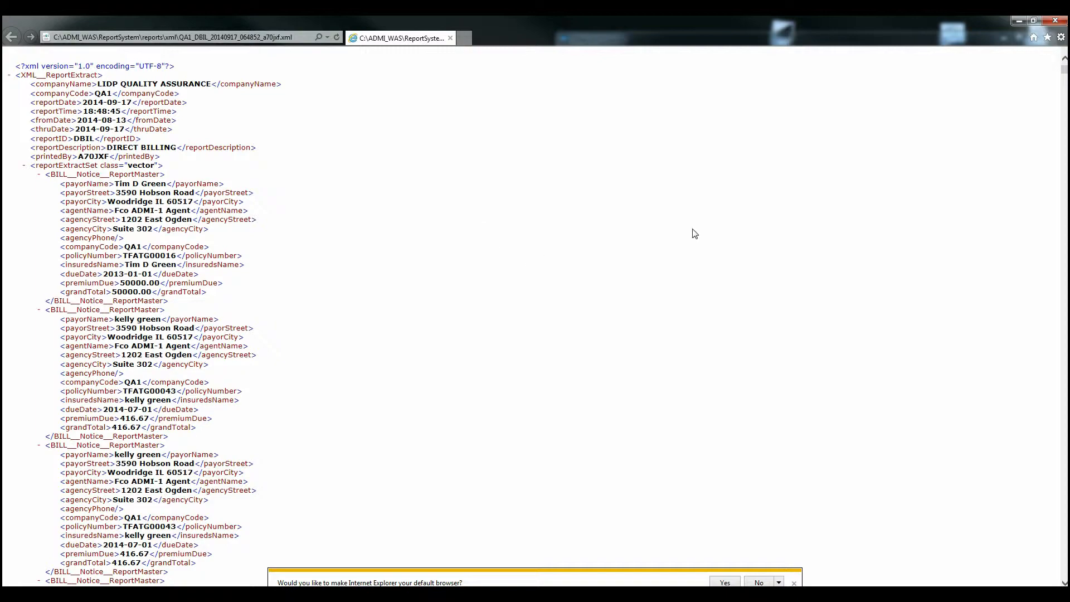
left_click(1054, 21)
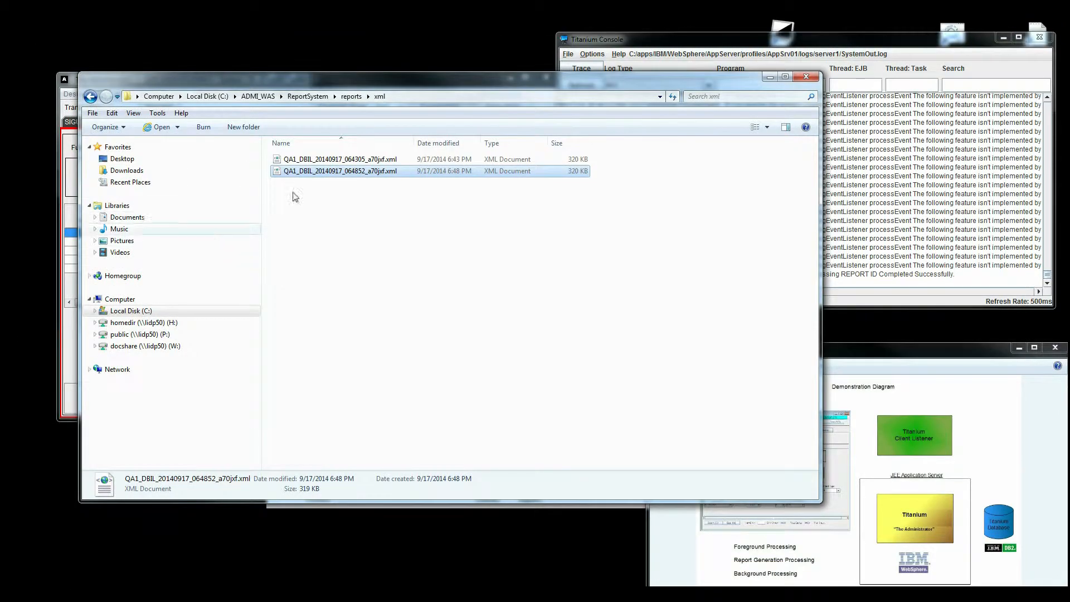
Open the newest DBIL HTML report from reports\html in Chrome, scroll through it, and close it.
left_click(348, 97)
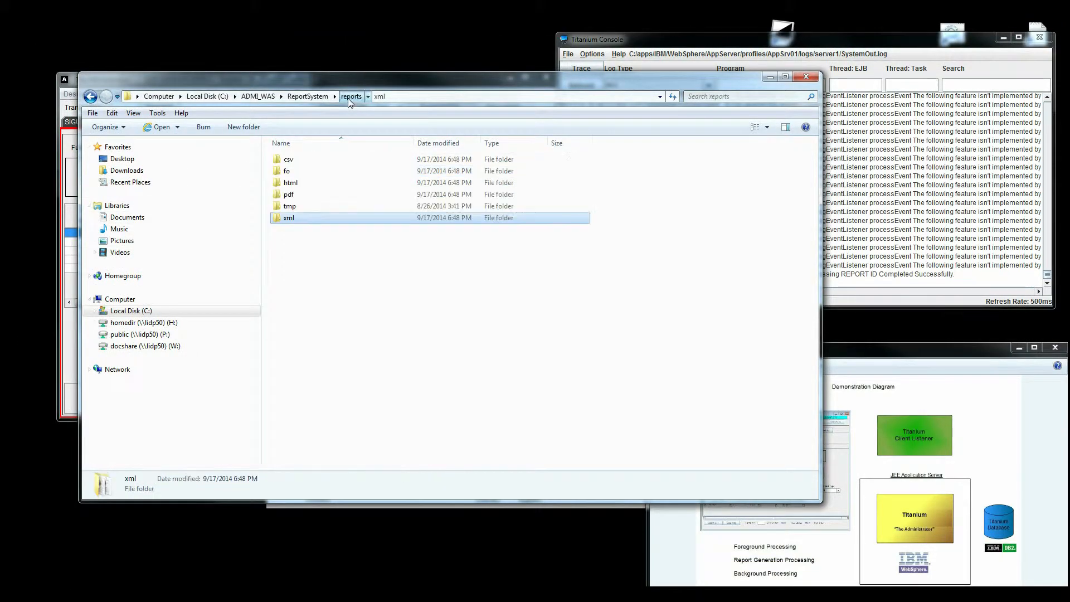
double_click(302, 188)
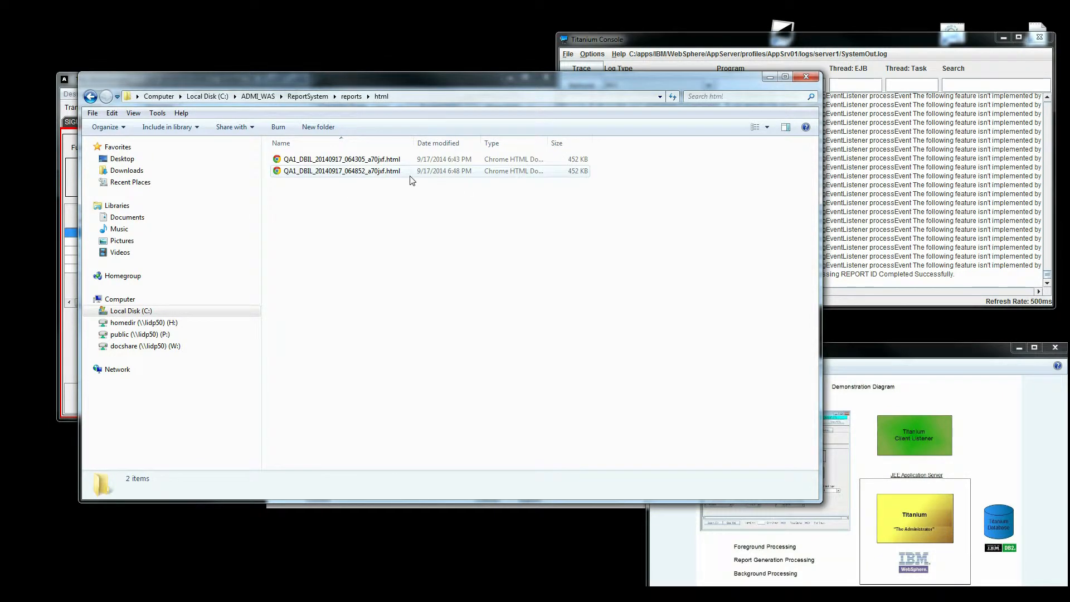
double_click(358, 172)
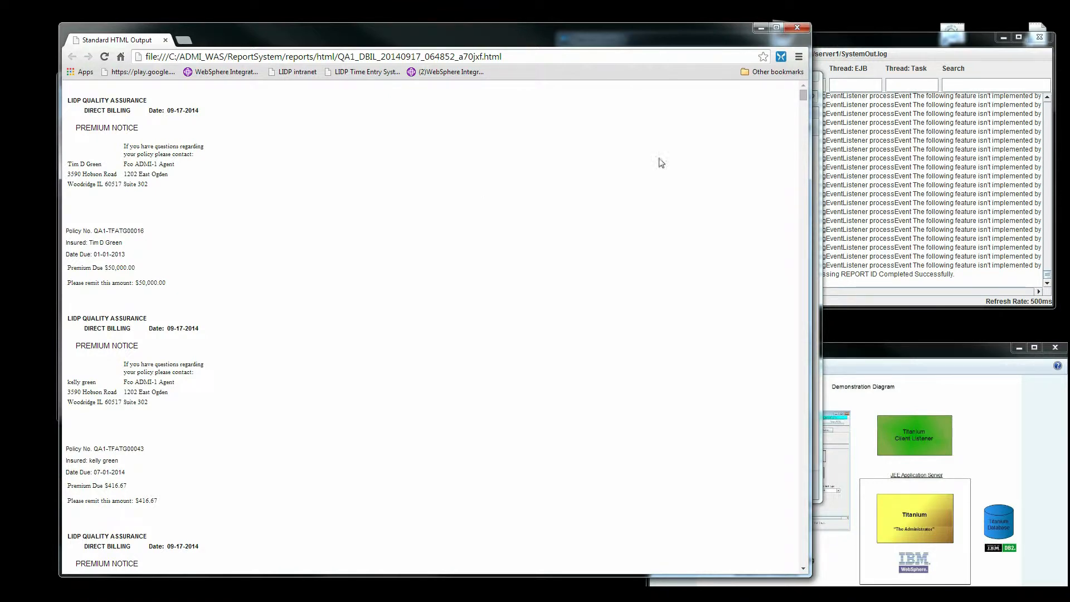
left_click_drag(804, 97, 803, 185)
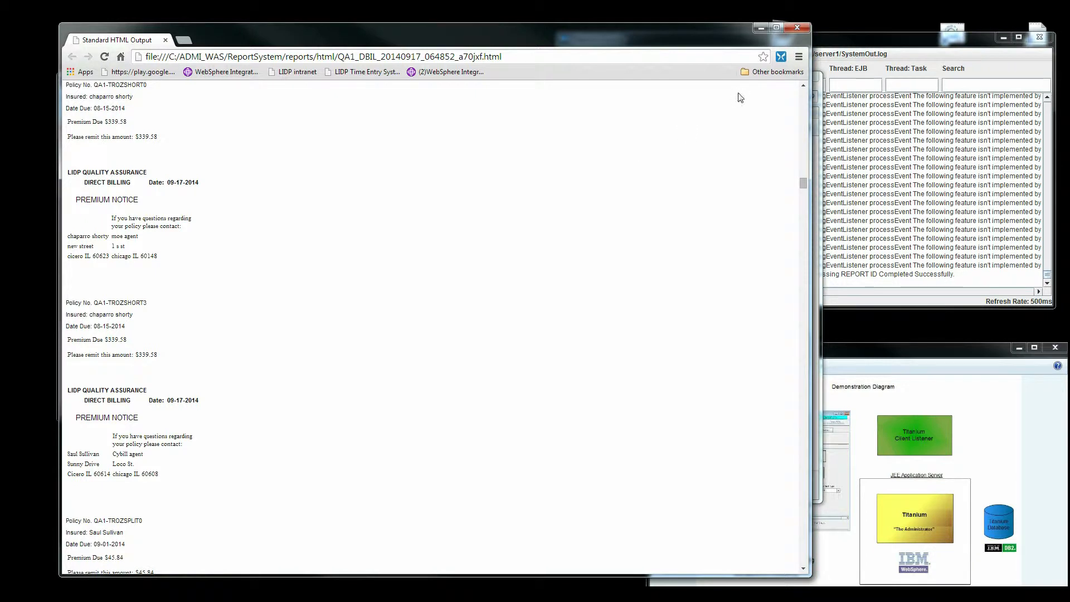
left_click(797, 29)
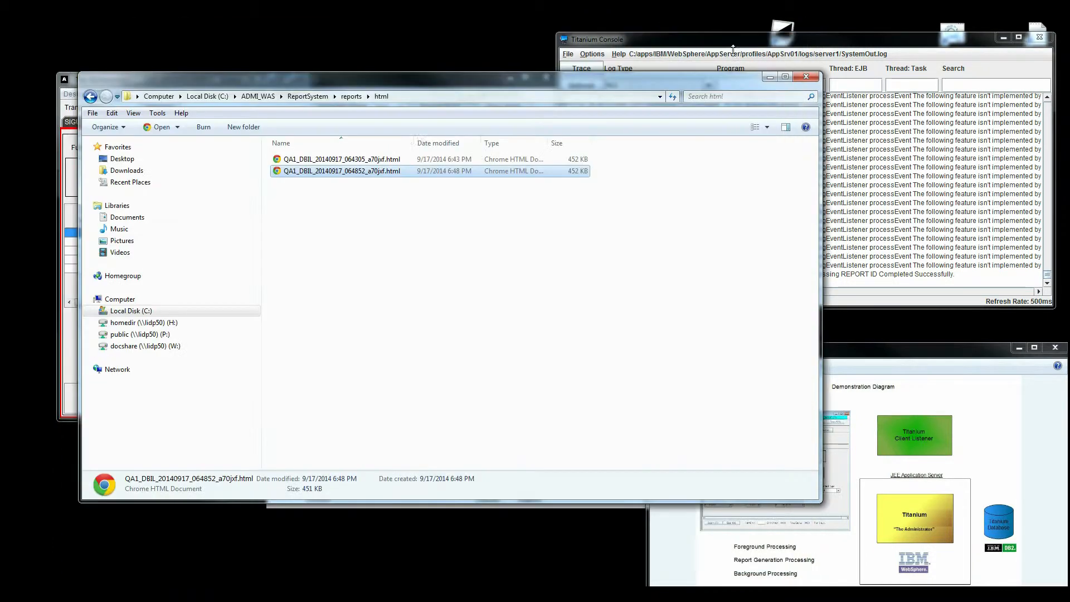
Open the newest 101-page premium-notice PDF in reports\pdf, page through it, and close Reader.
left_click(348, 100)
double_click(294, 199)
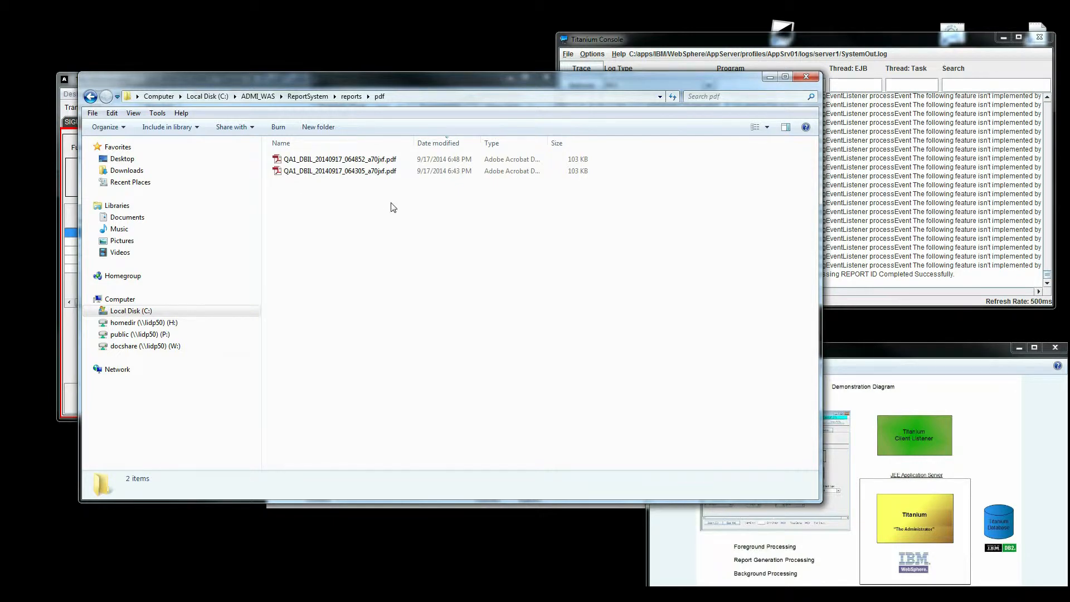
double_click(357, 160)
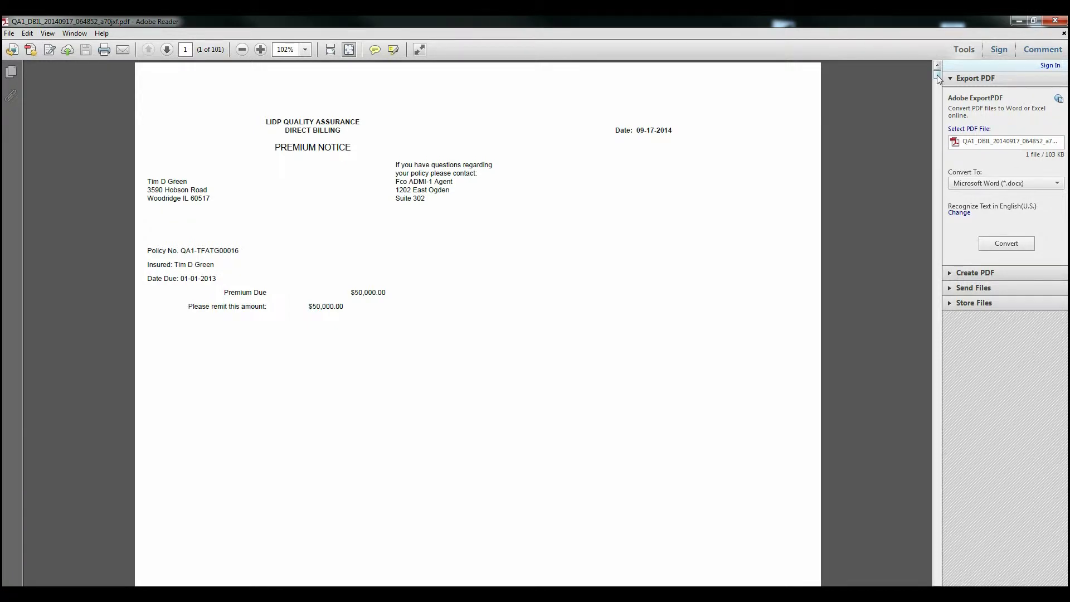
left_click_drag(938, 78, 948, 377)
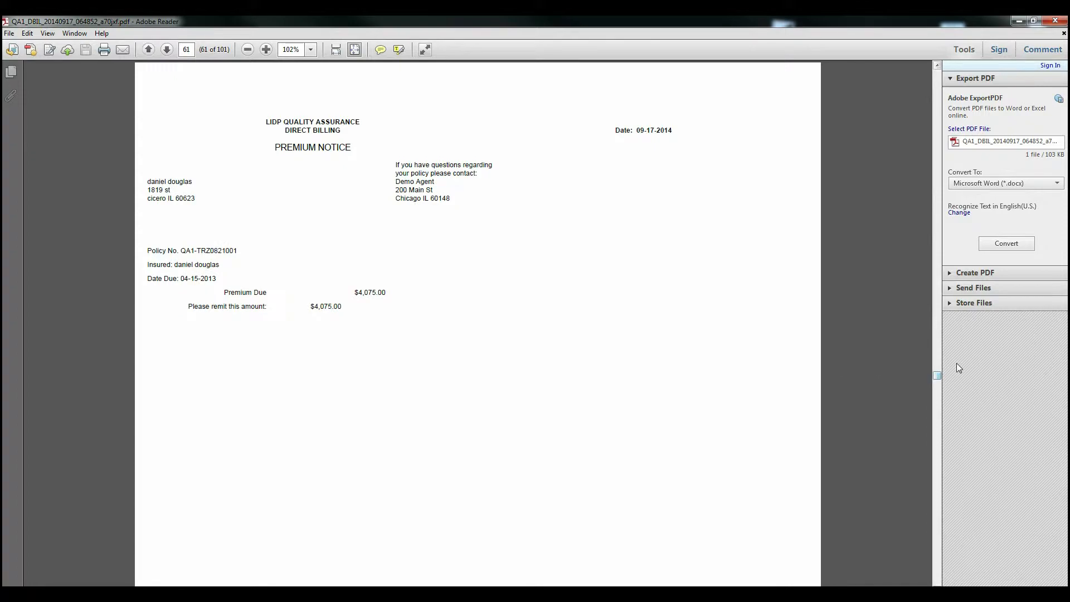
left_click(1054, 20)
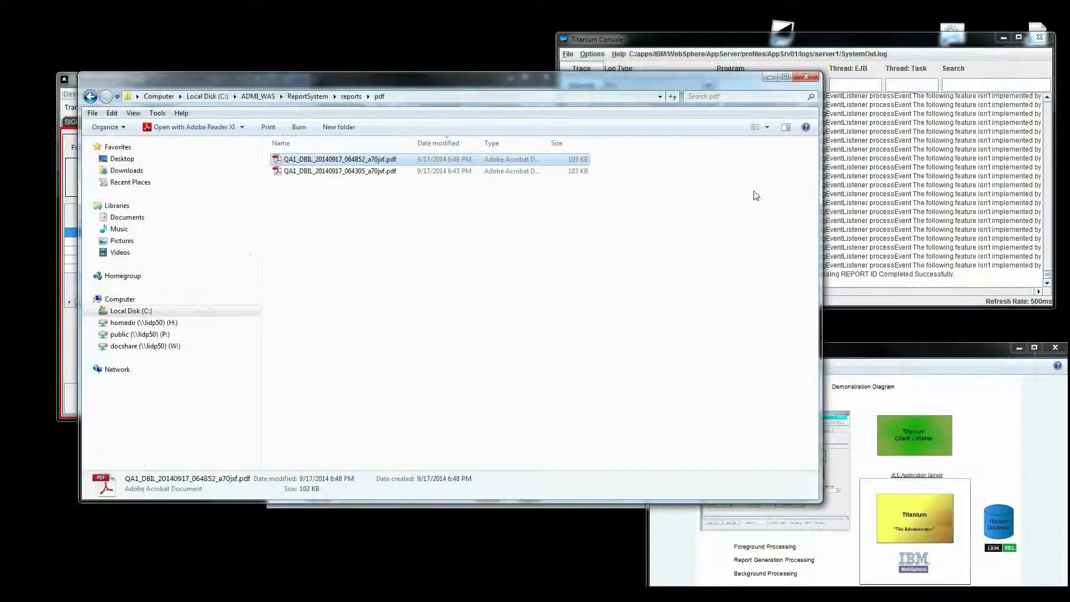
Close the pdf folder window and enter the TEST transaction code in the Administrator.
left_click(804, 77)
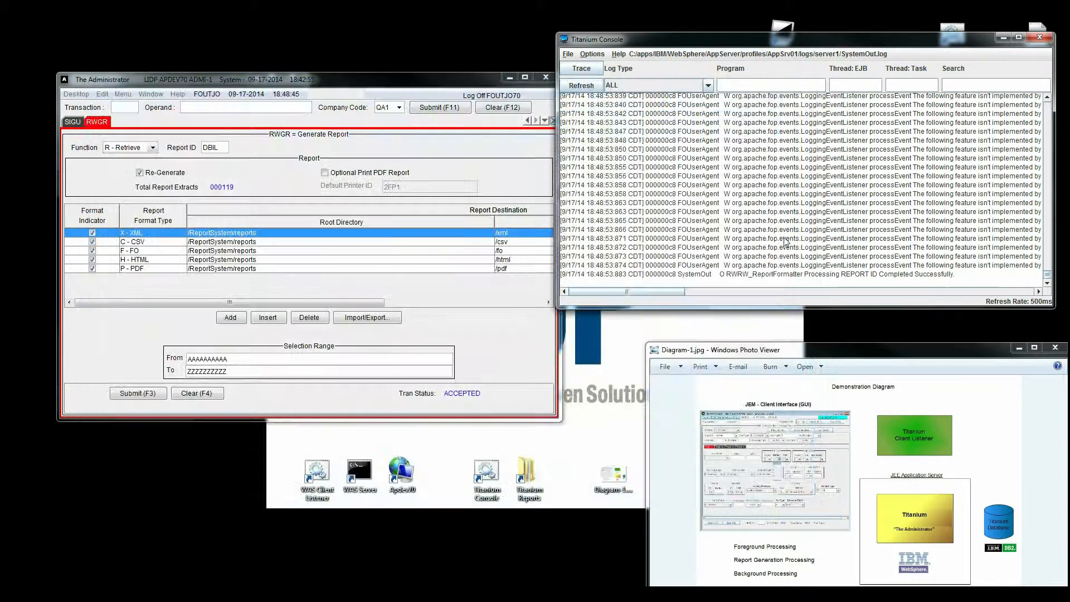
left_click(126, 108)
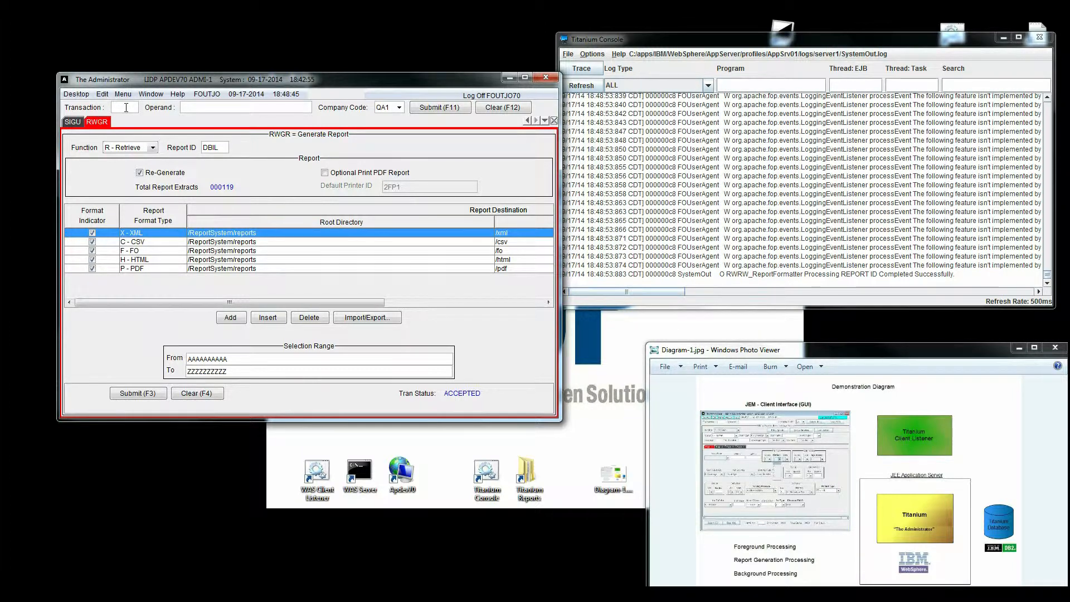
type("test")
Run TEST with operand S=ADMIN to start background processing, then check the console log.
key("Return")
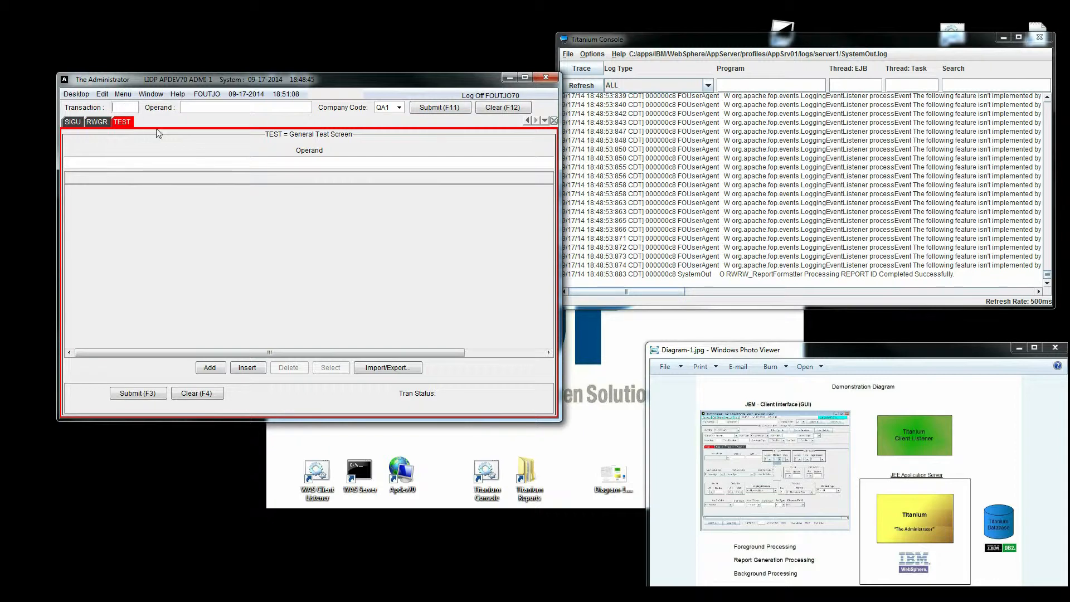
left_click(81, 163)
type("S=ADMN")
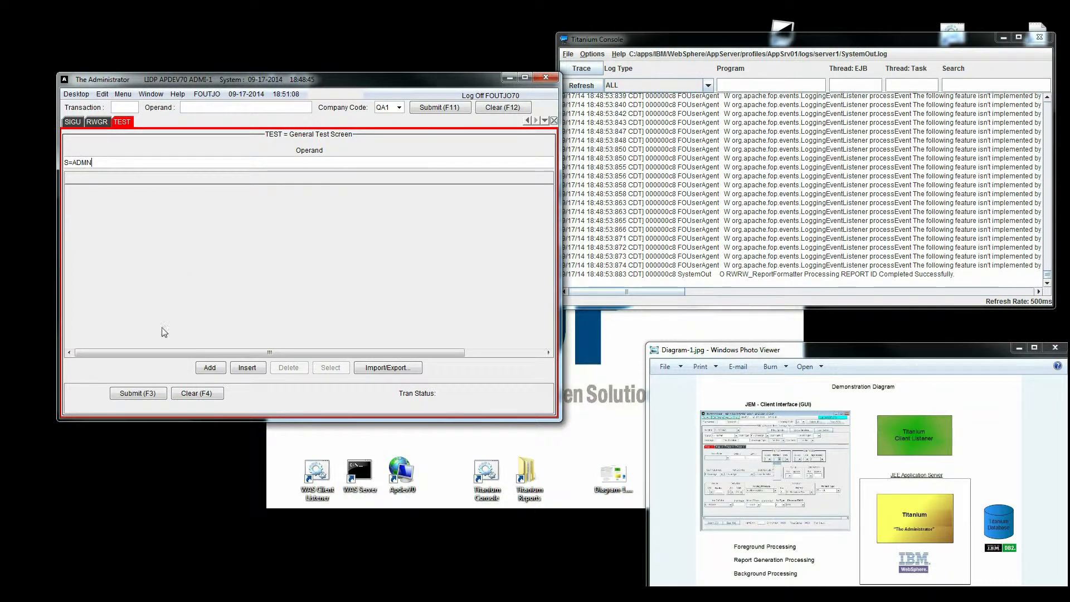
left_click(146, 393)
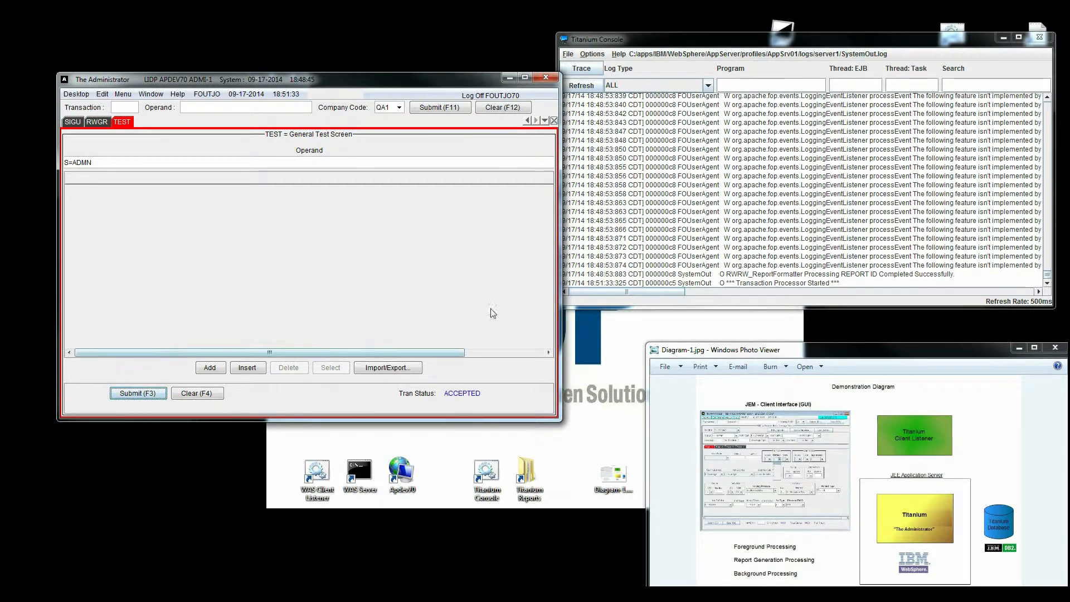
left_click(1047, 279)
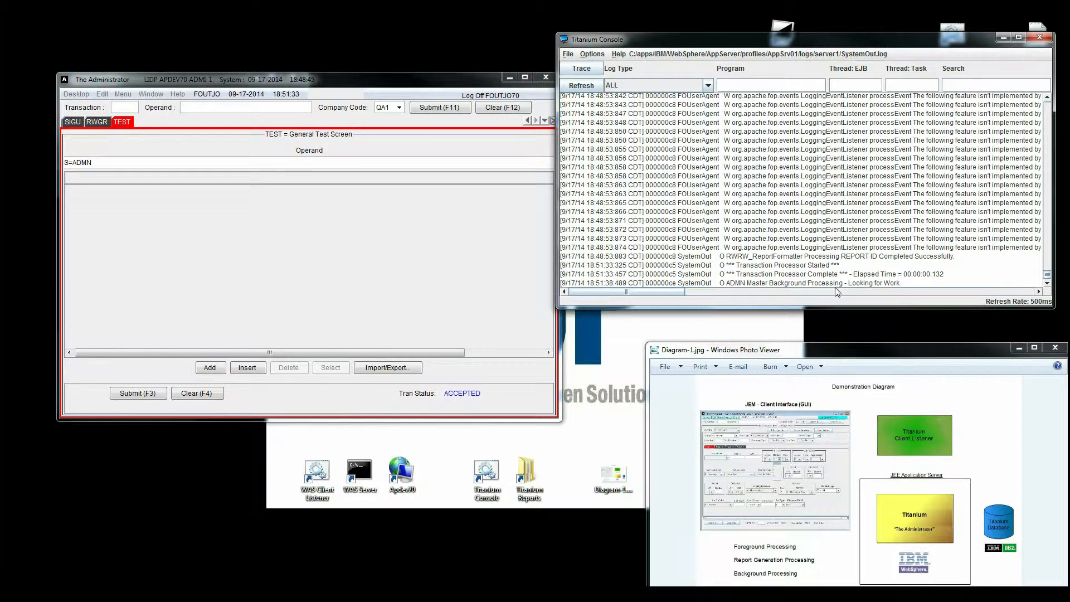
left_click(1048, 283)
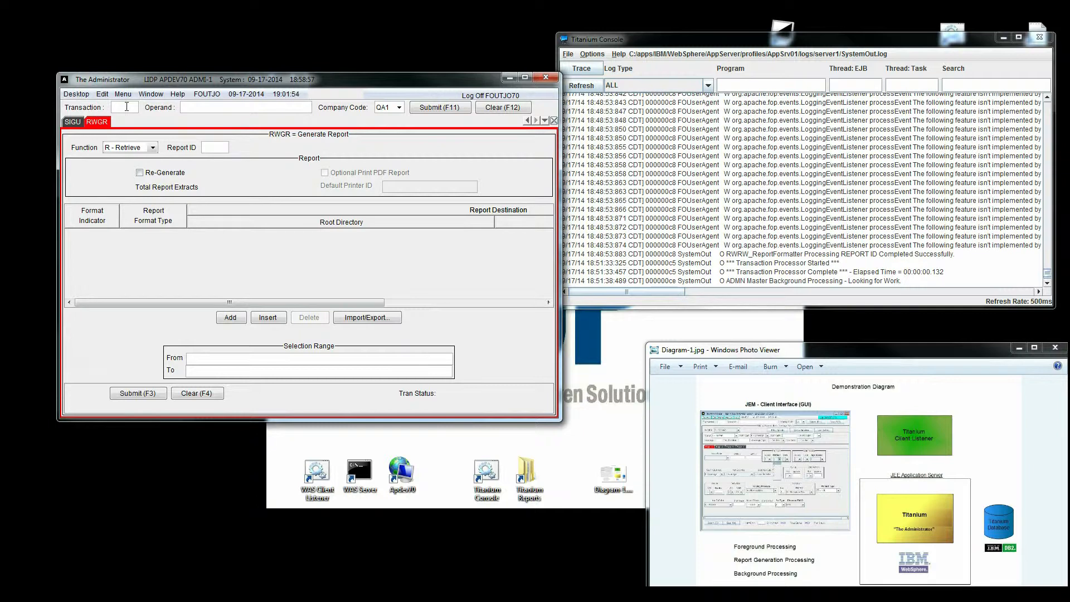
Look up the contract's reference number in BGDT, which finds no background maintenance records.
type("bgdt")
left_click(420, 108)
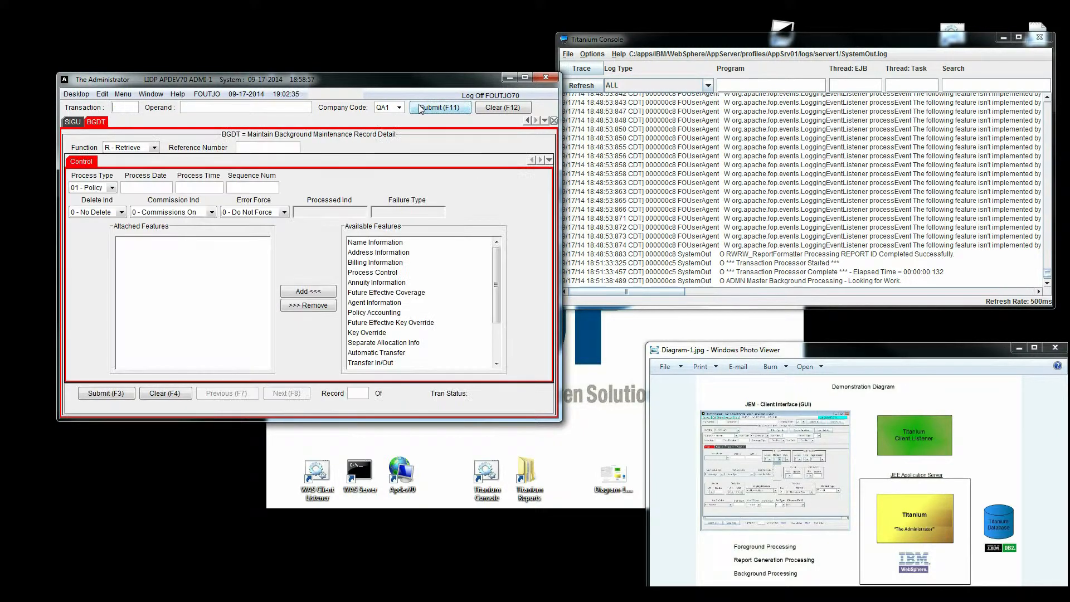
left_click(248, 147)
type("tmgs829000")
key("F3")
left_click_drag(495, 522, 318, 457)
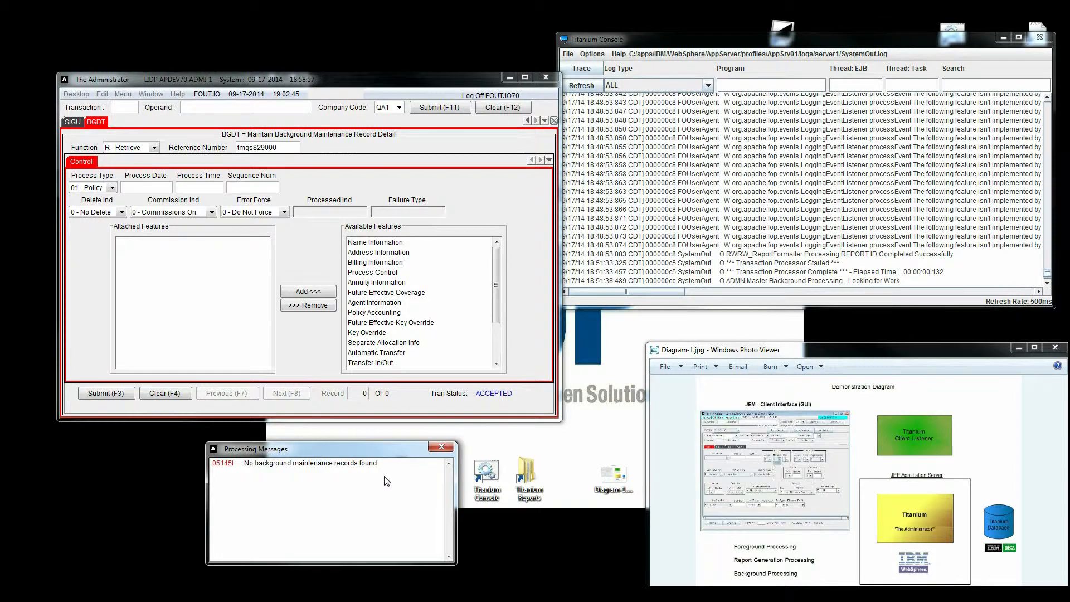
Switch the BGDT form to A - Add with process date 09-16-2014.
left_click(152, 147)
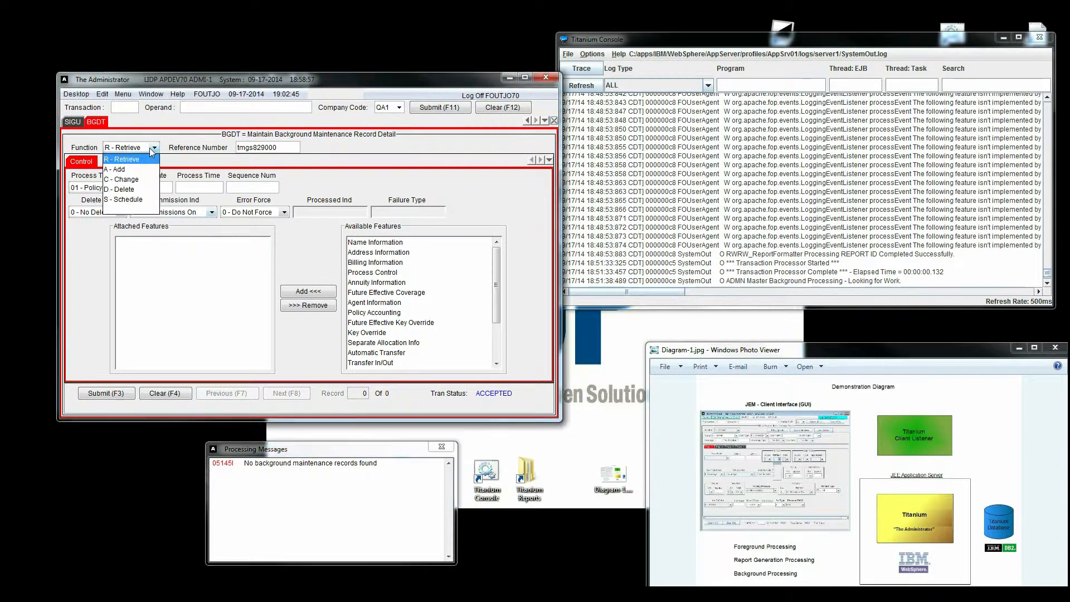
left_click(148, 167)
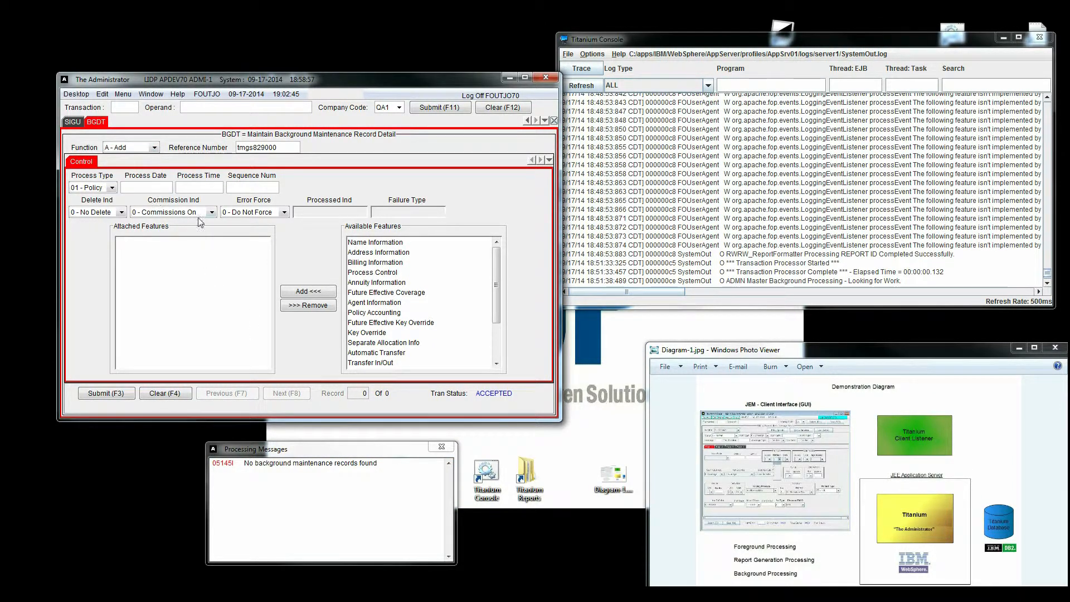
left_click(162, 188)
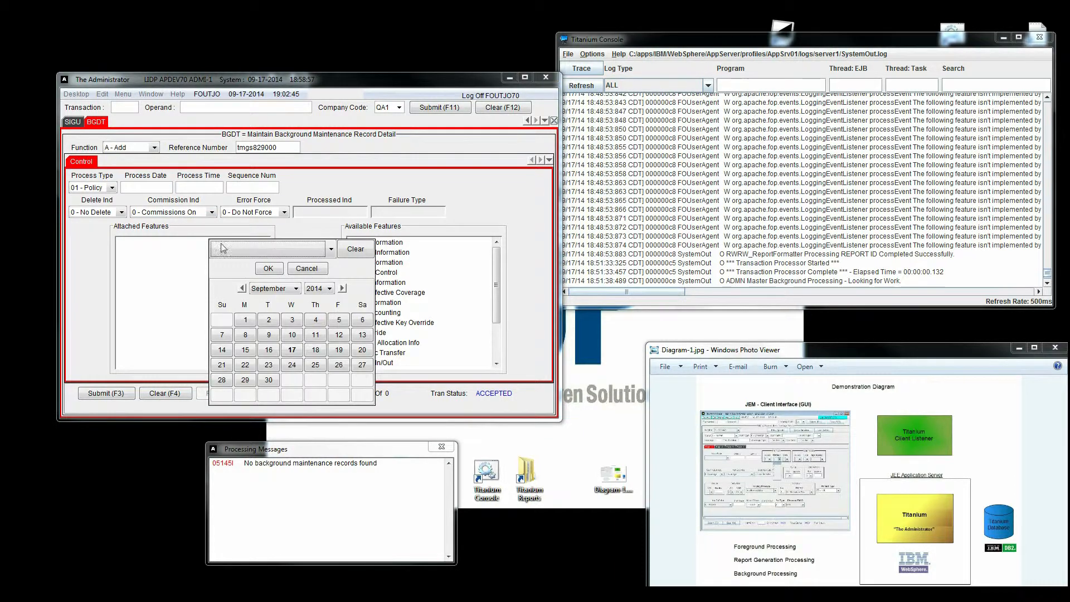
double_click(269, 349)
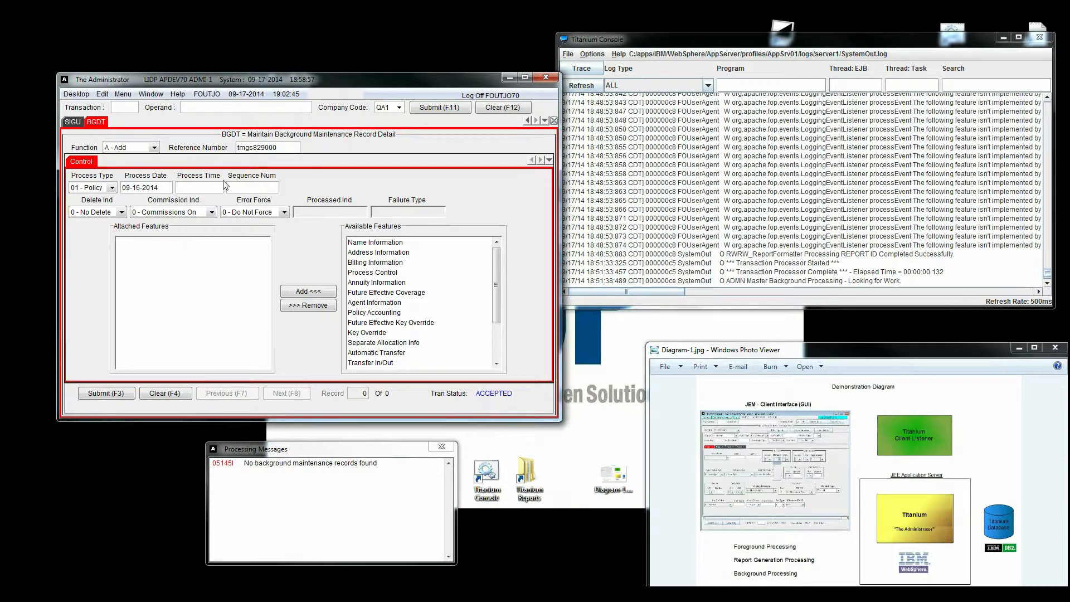
Attach Address Information as a feature and open its address details.
left_click(378, 253)
left_click(312, 292)
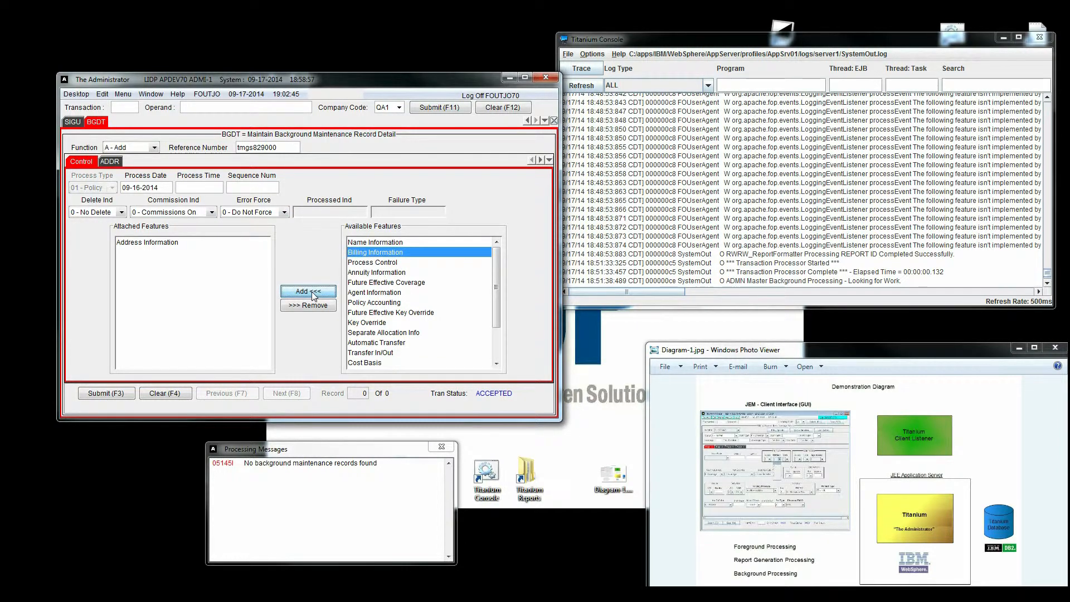
left_click(143, 244)
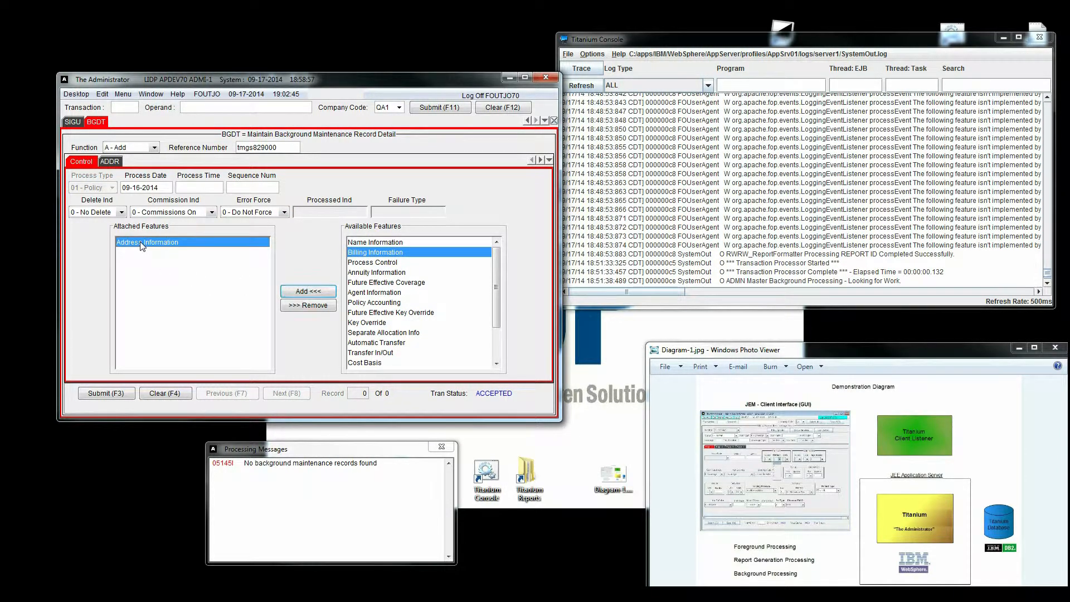
double_click(141, 243)
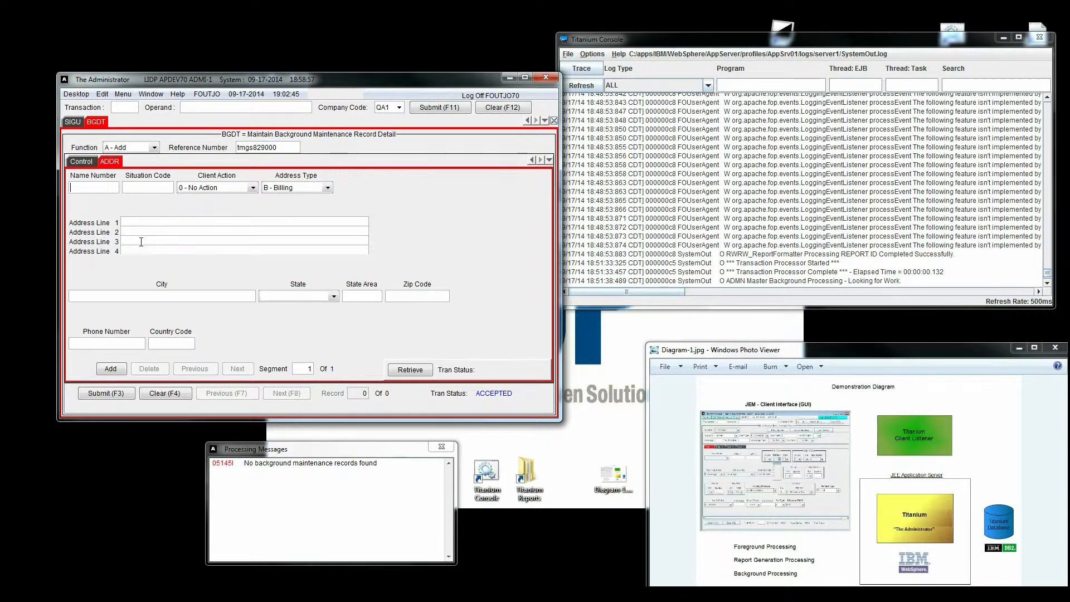
Enter name number 101, set Client Action to C - Chng Segment, fill in the new billing address, and submit.
left_click(83, 186)
type("101")
left_click(253, 188)
left_click(221, 227)
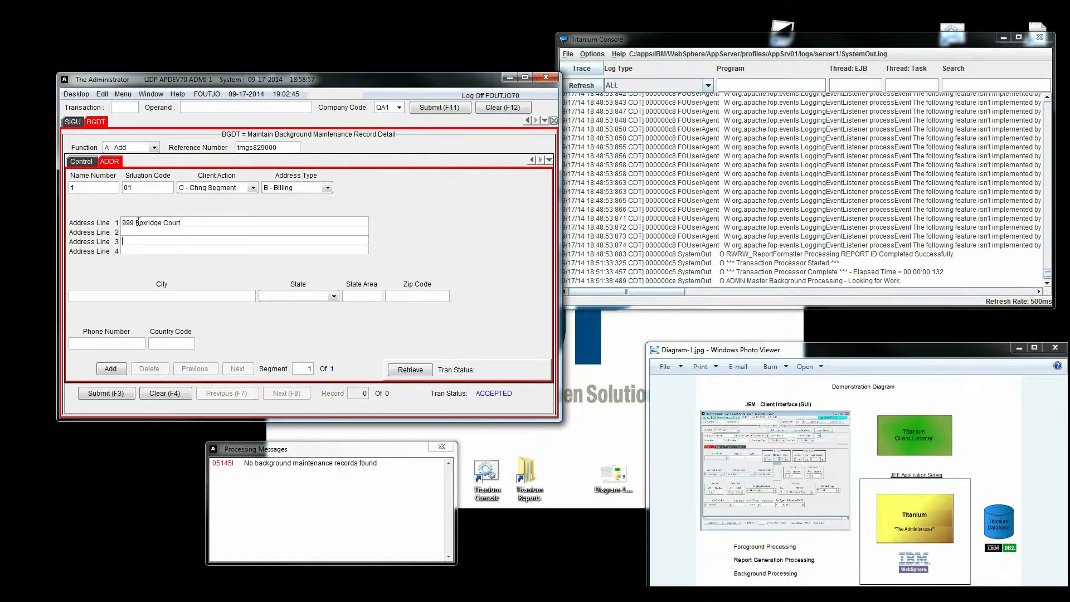
key("Tab")
type("Woodridge")
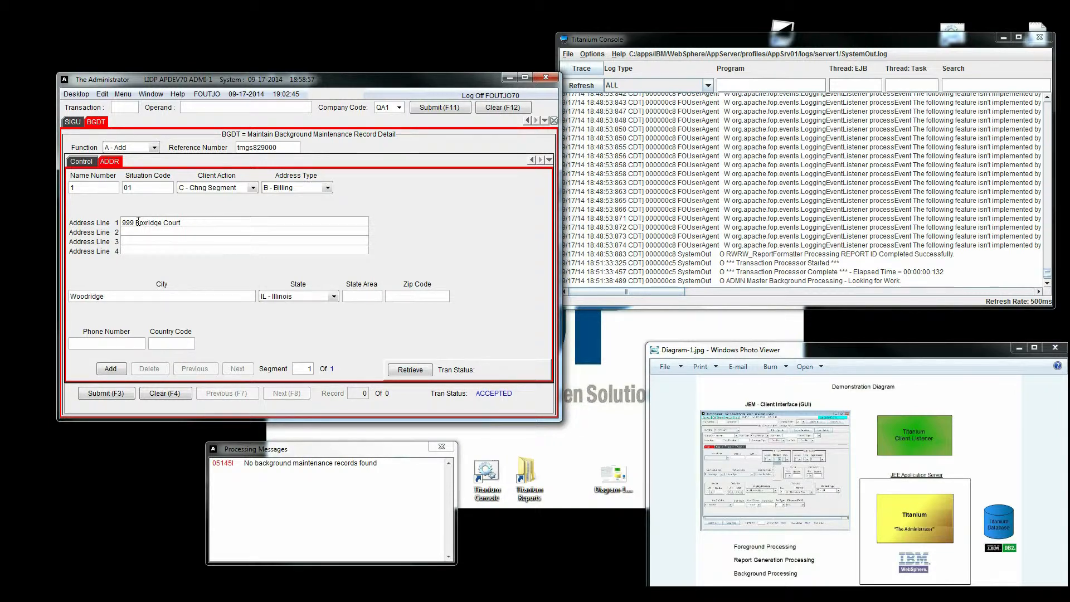
type("0517")
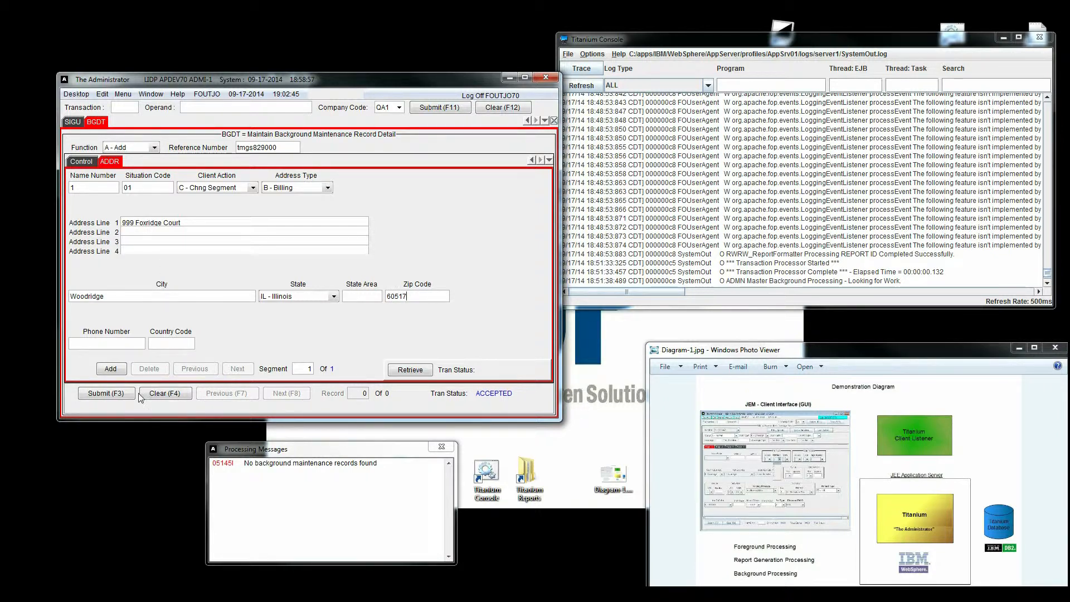
left_click(117, 394)
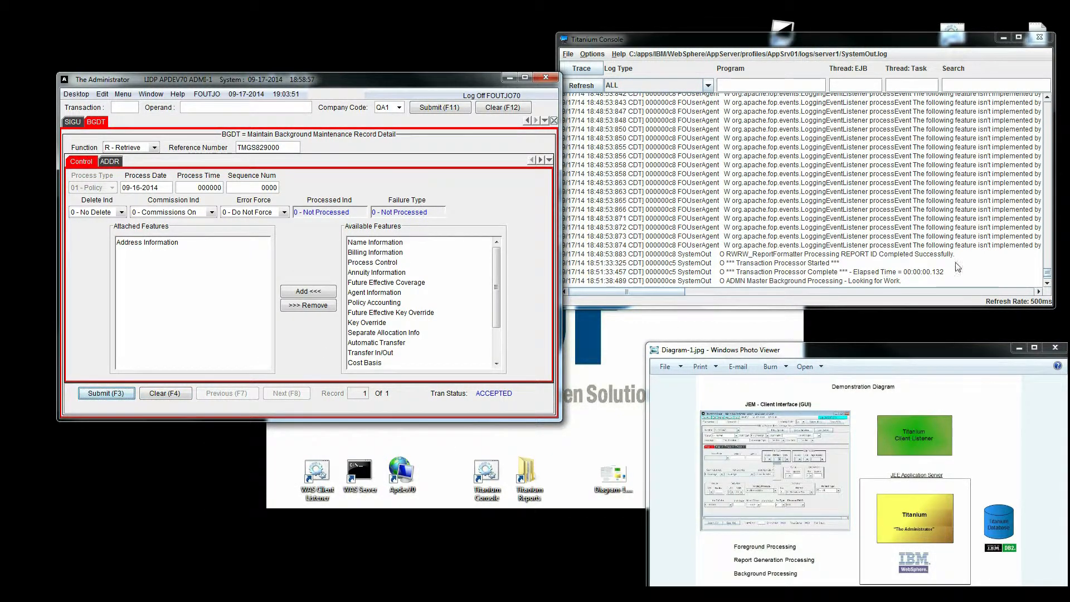
Check the Titanium Console log for the 'Record Processed Successfully' entry.
left_click(1047, 294)
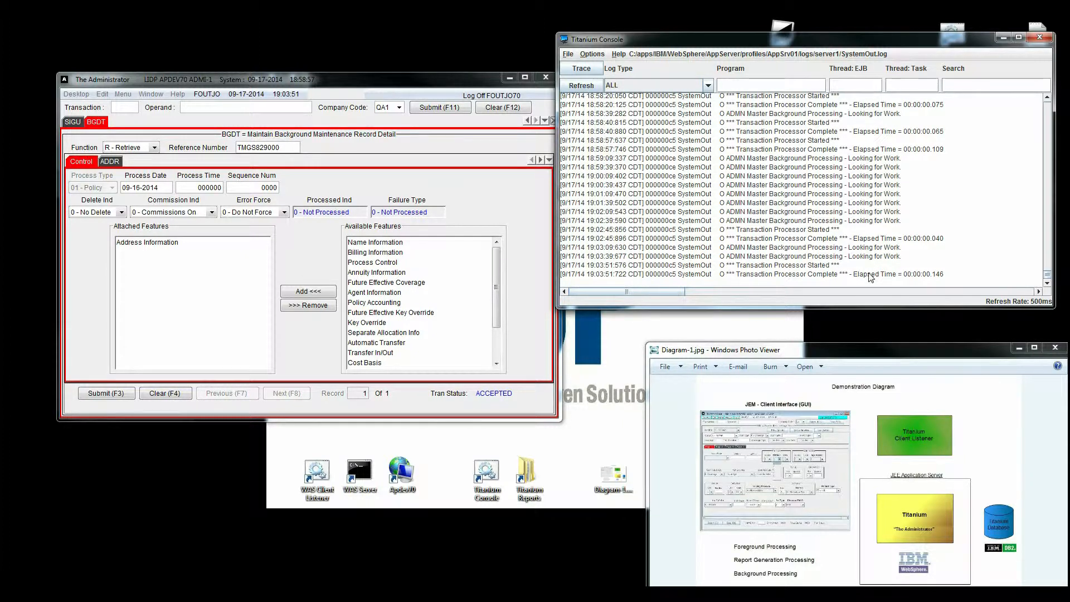
left_click(1047, 283)
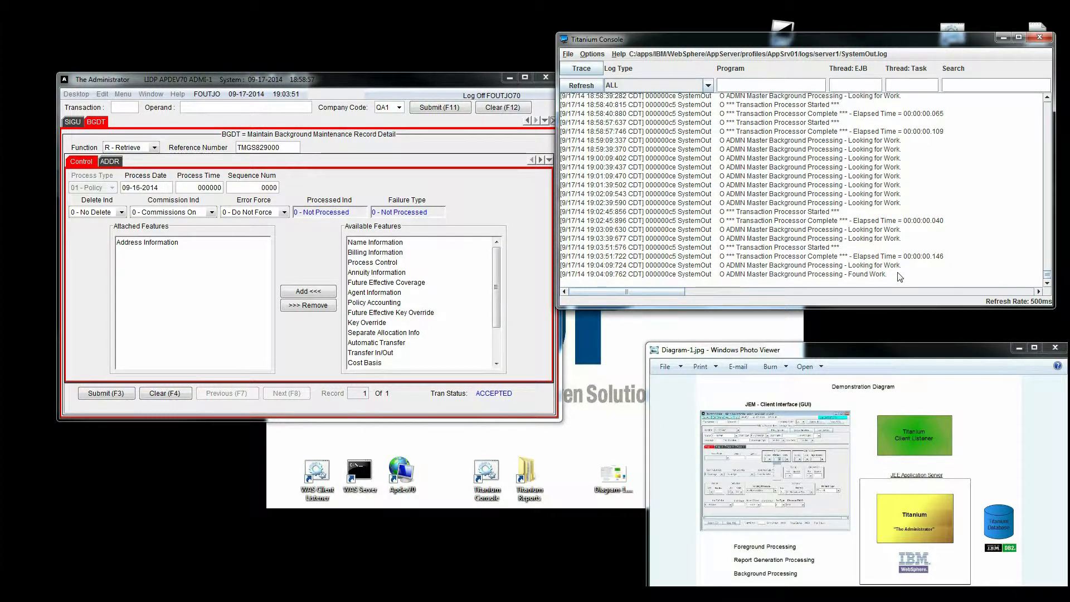
left_click(1047, 284)
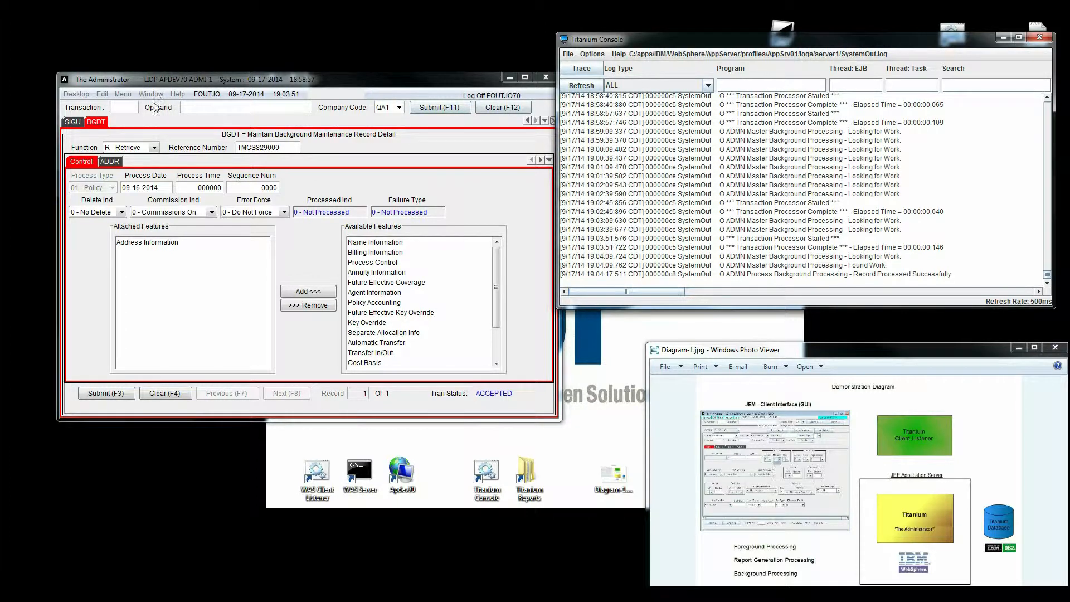
Retrieve the contract's POLR master record by contract number and enlarge its window.
left_click(123, 94)
mouse_move(134, 111)
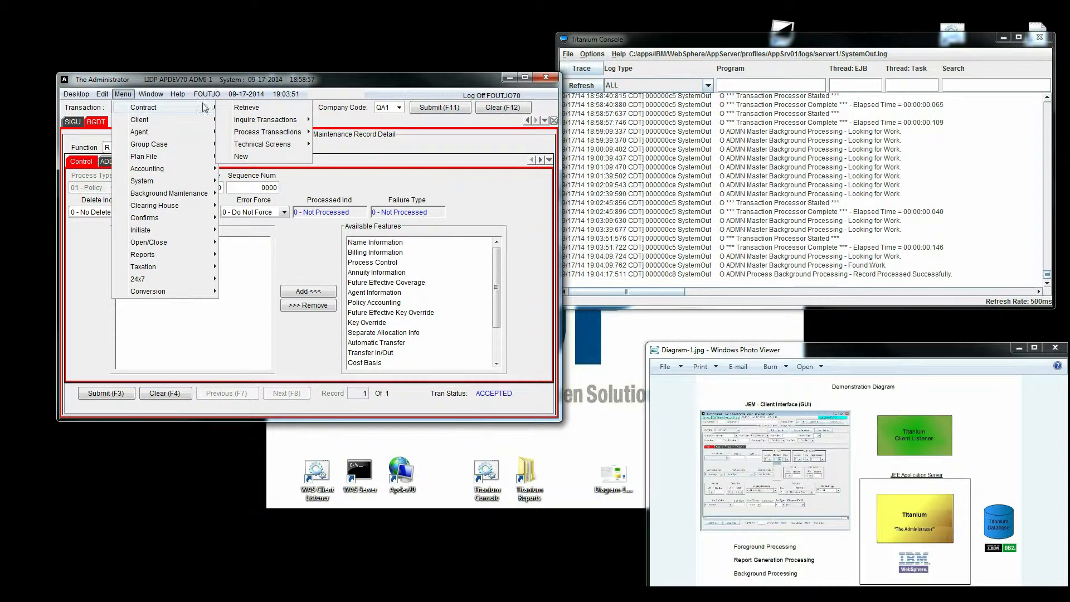
left_click(248, 108)
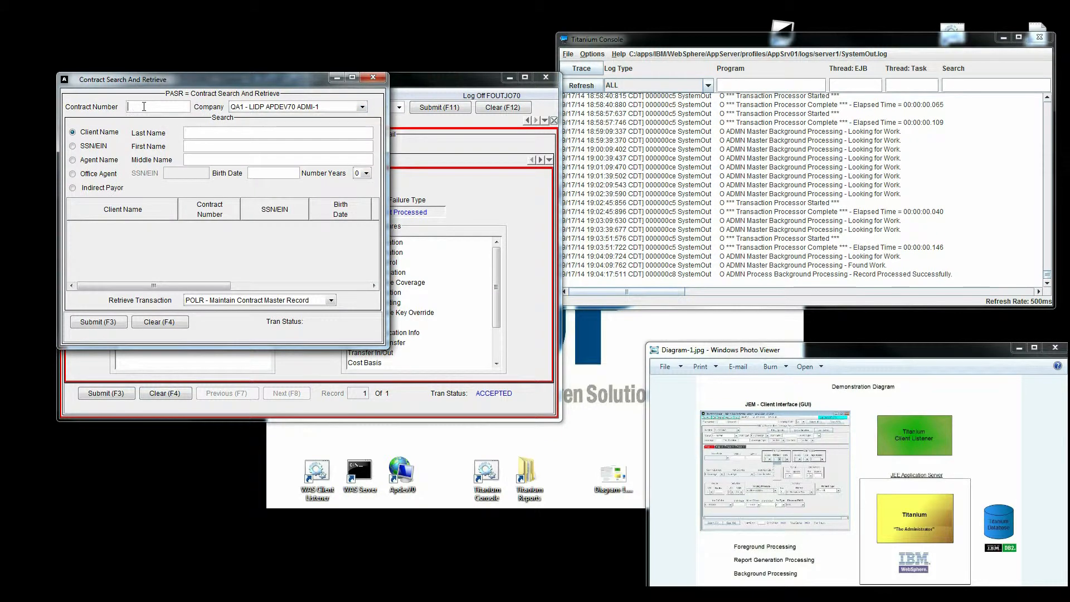
type("tmgs329000")
key("F3")
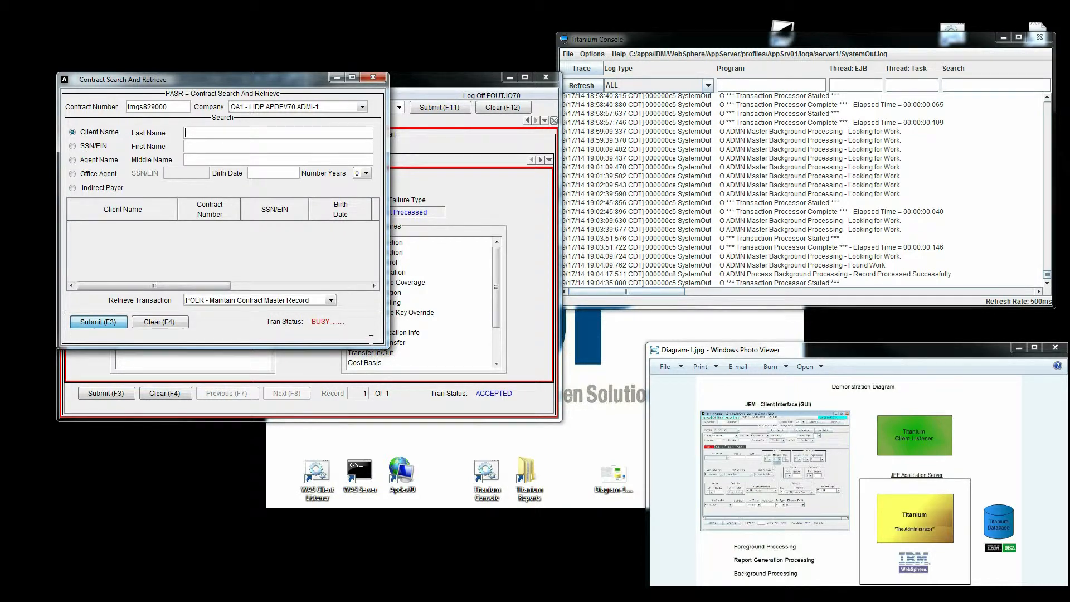
left_click_drag(389, 353, 812, 507)
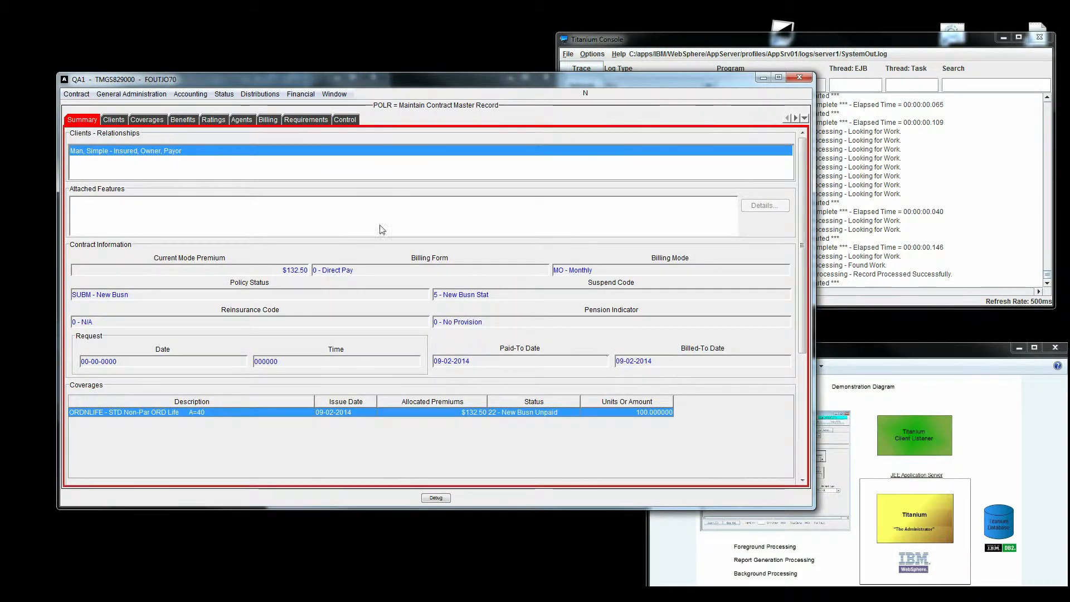
Verify the insured client's updated billing address on the Clients tab, then close the contract record.
left_click(115, 122)
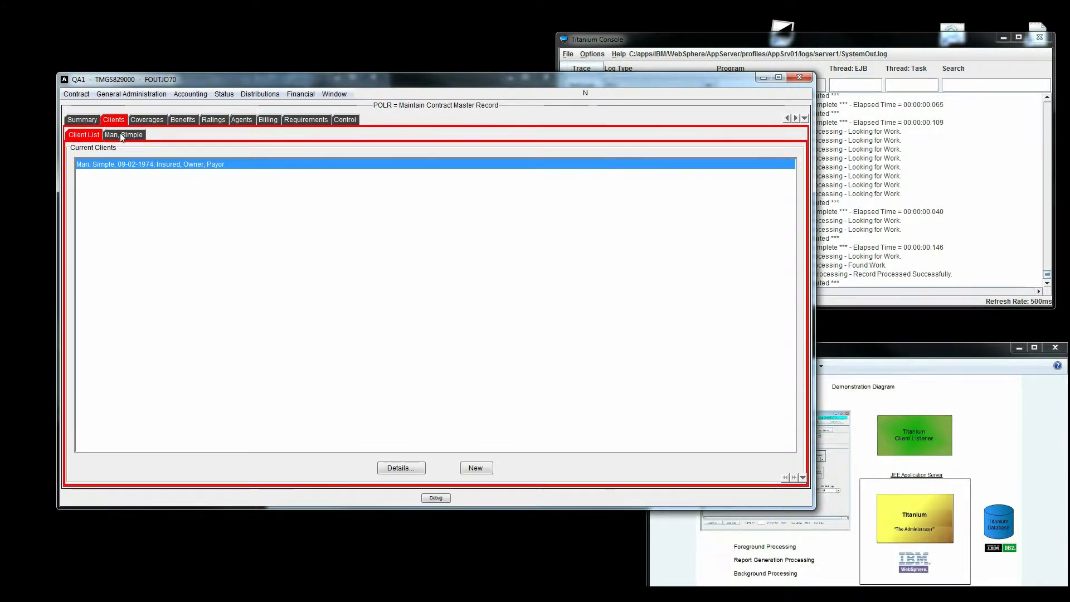
left_click(122, 136)
left_click_drag(801, 291, 807, 380)
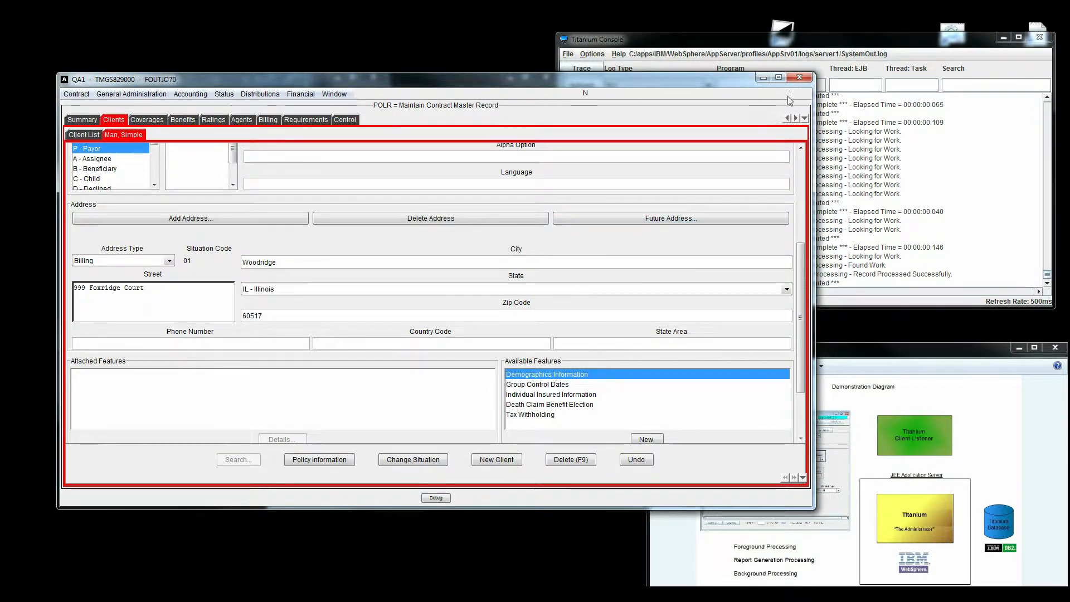
left_click(799, 80)
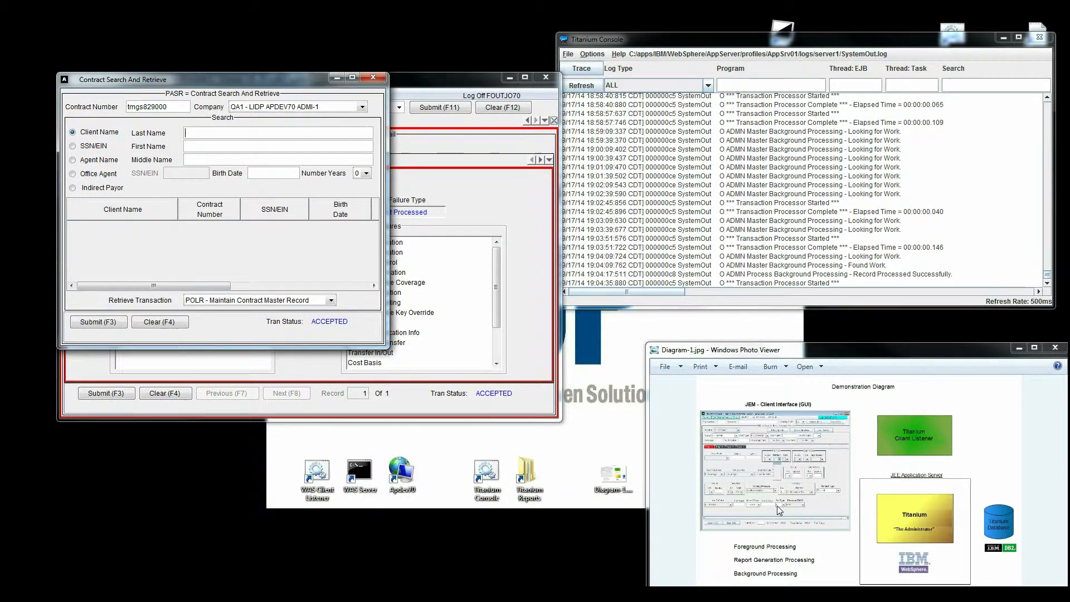